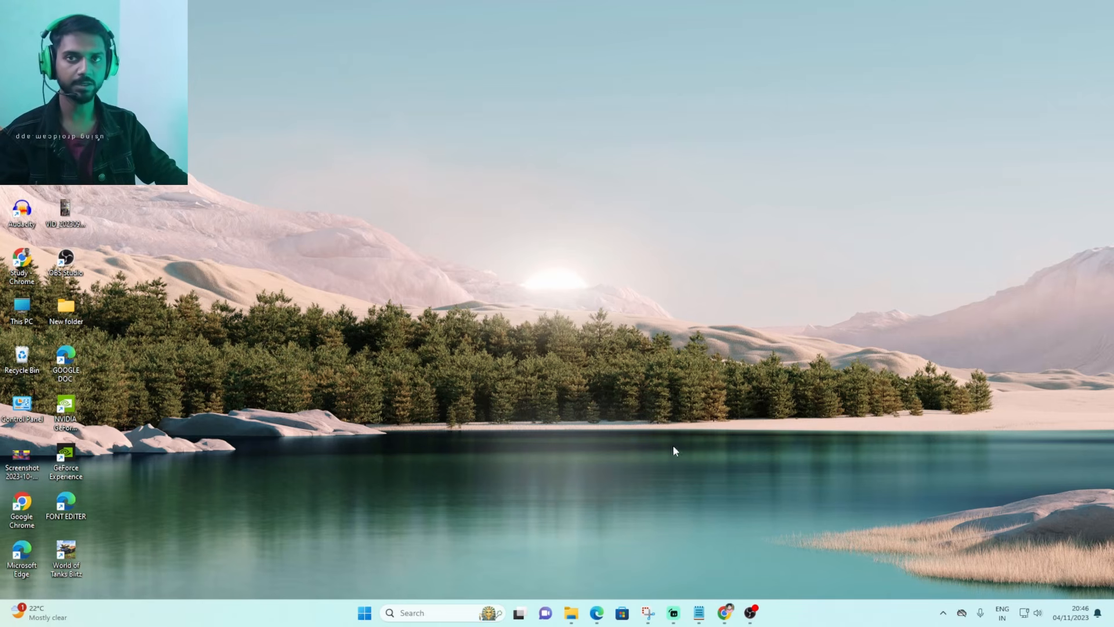
- Switch to Streamlabs Desktop and add a scene named New Scene (3)
left_click(673, 612)
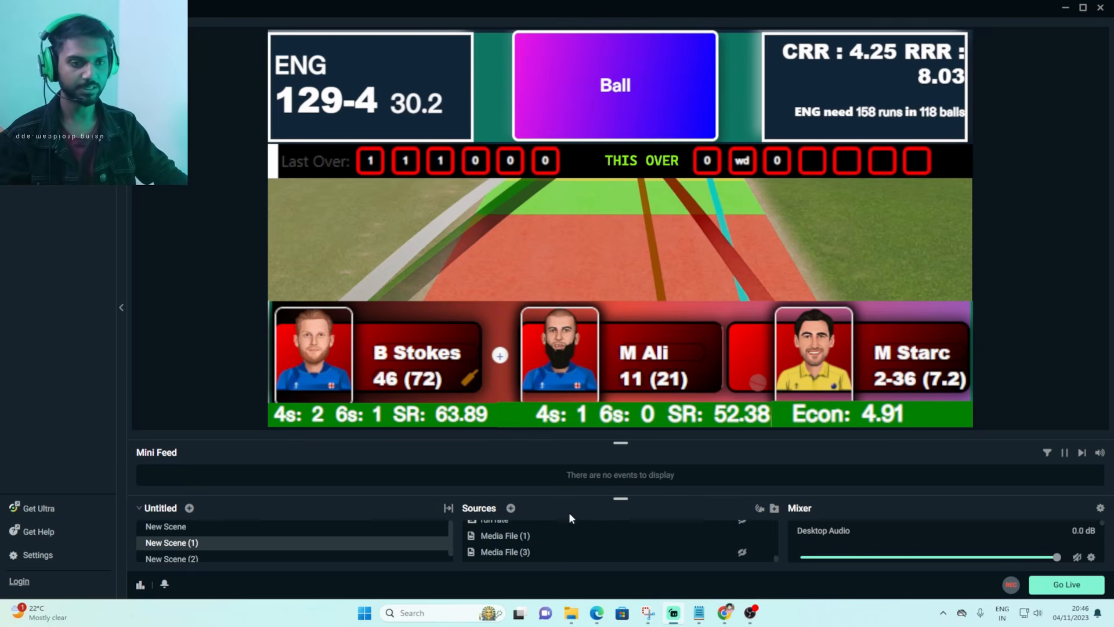
left_click_drag(622, 497, 631, 430)
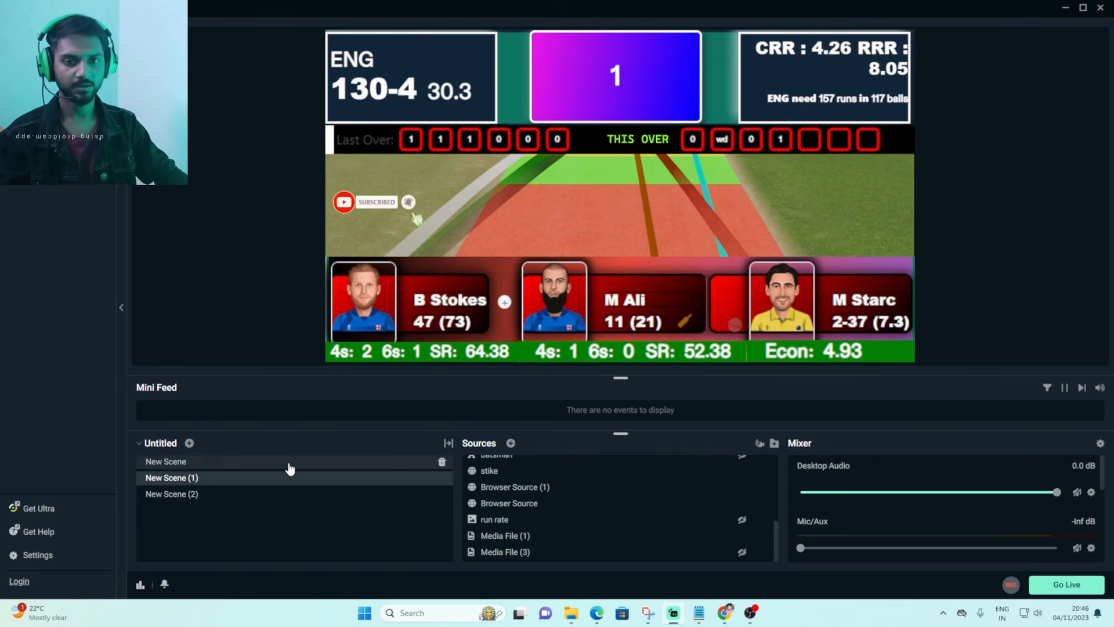
left_click(290, 467)
left_click(290, 494)
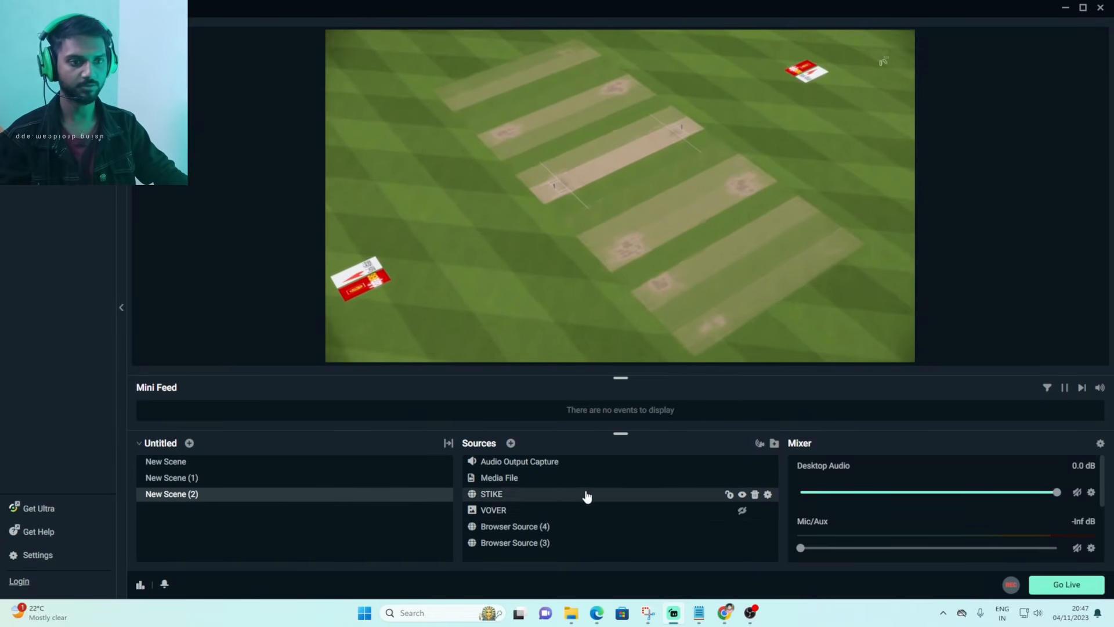
left_click(189, 444)
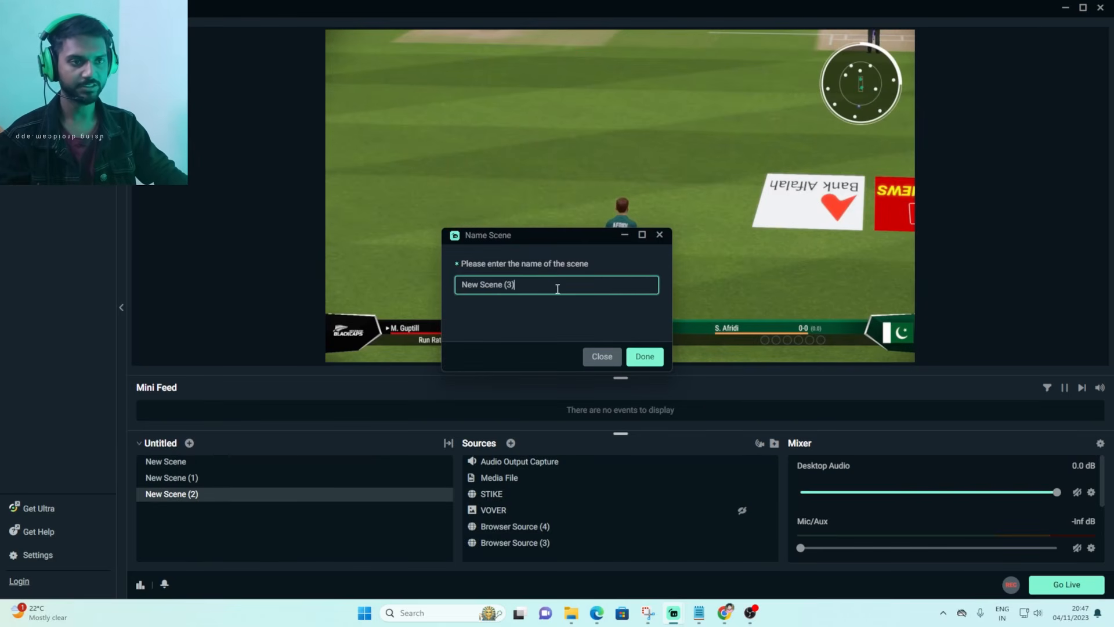
left_click(644, 357)
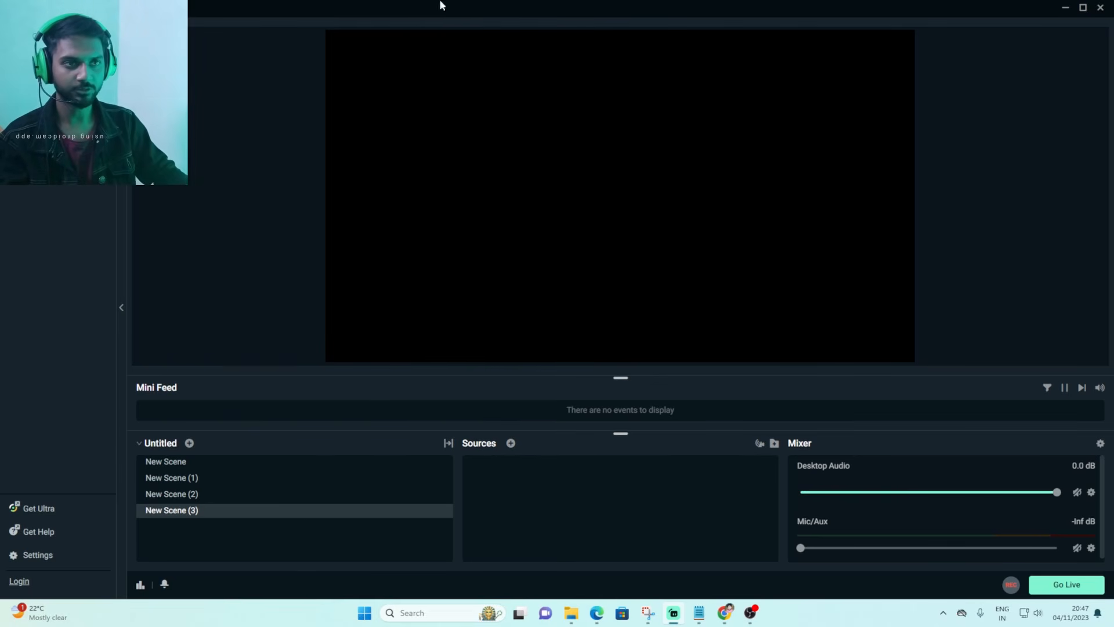
- Add a new browser source named BATSMAN to the scene instead of reusing an existing source
left_click(511, 444)
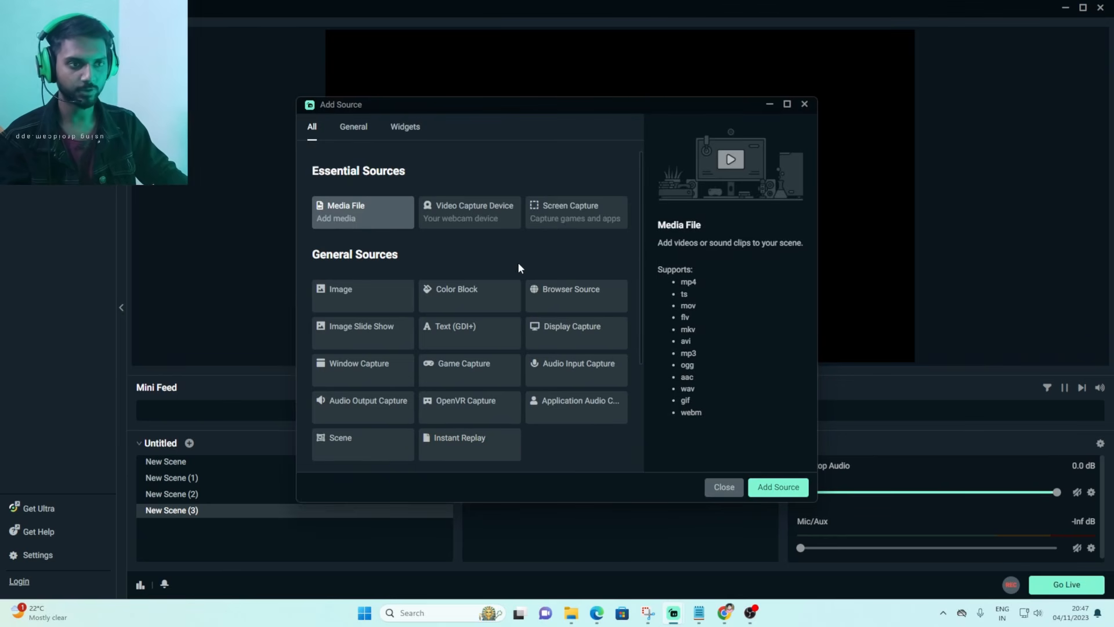
left_click(557, 295)
left_click(783, 487)
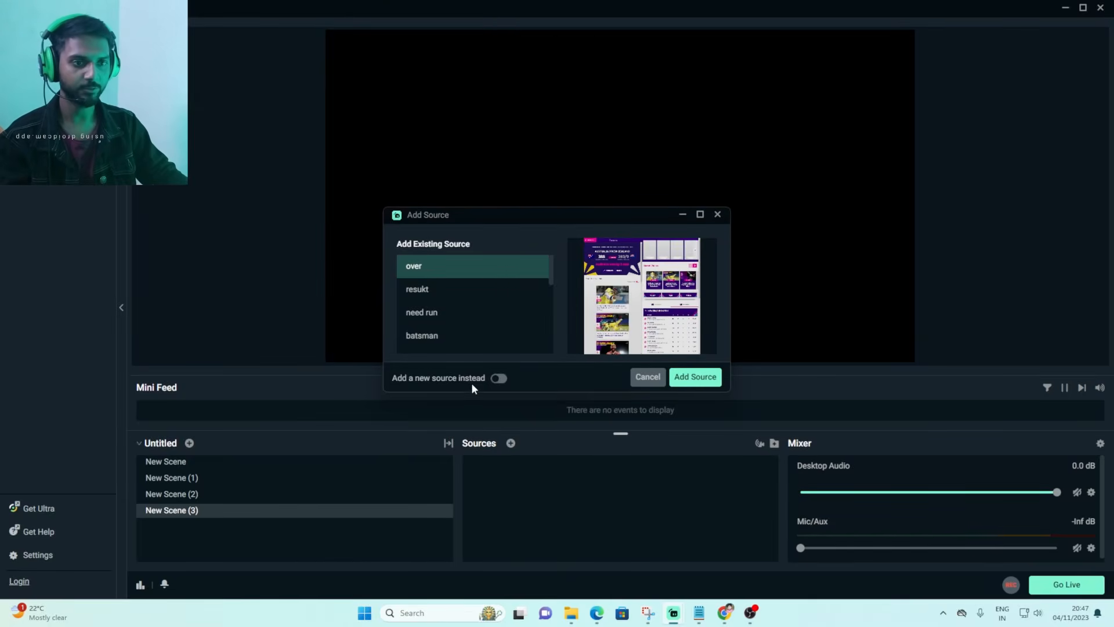
left_click(497, 378)
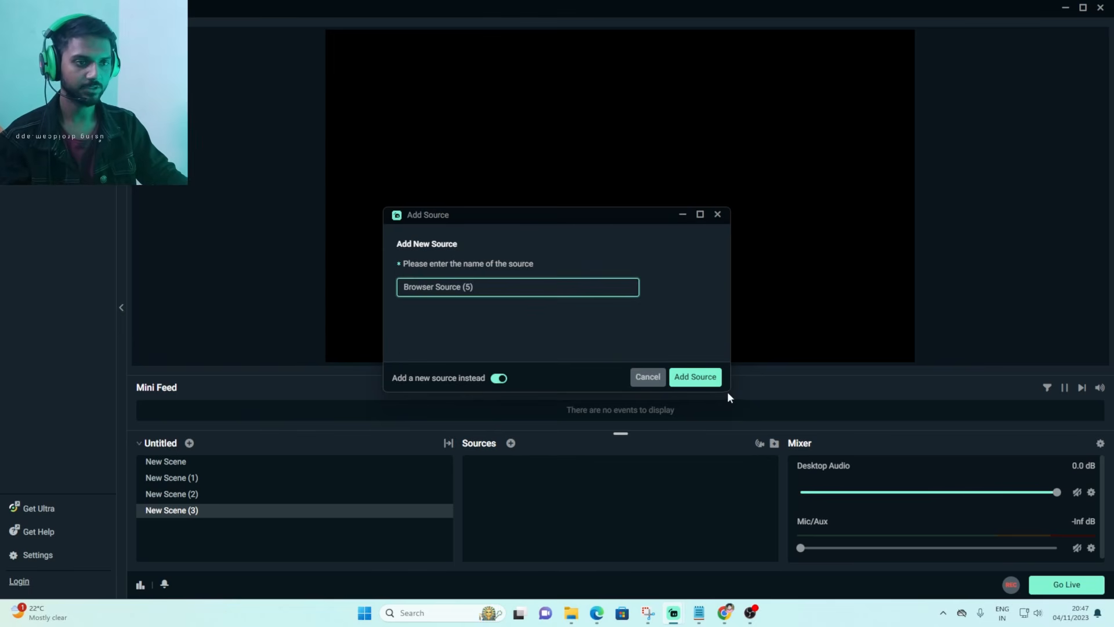
key("BackSpace")
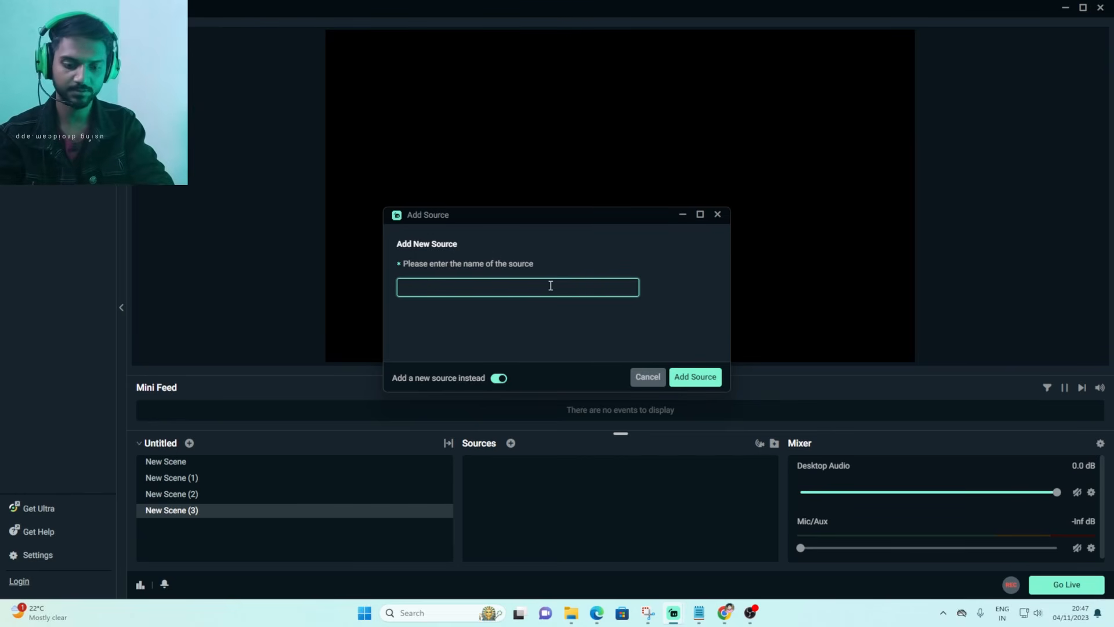
type("BATSMAN")
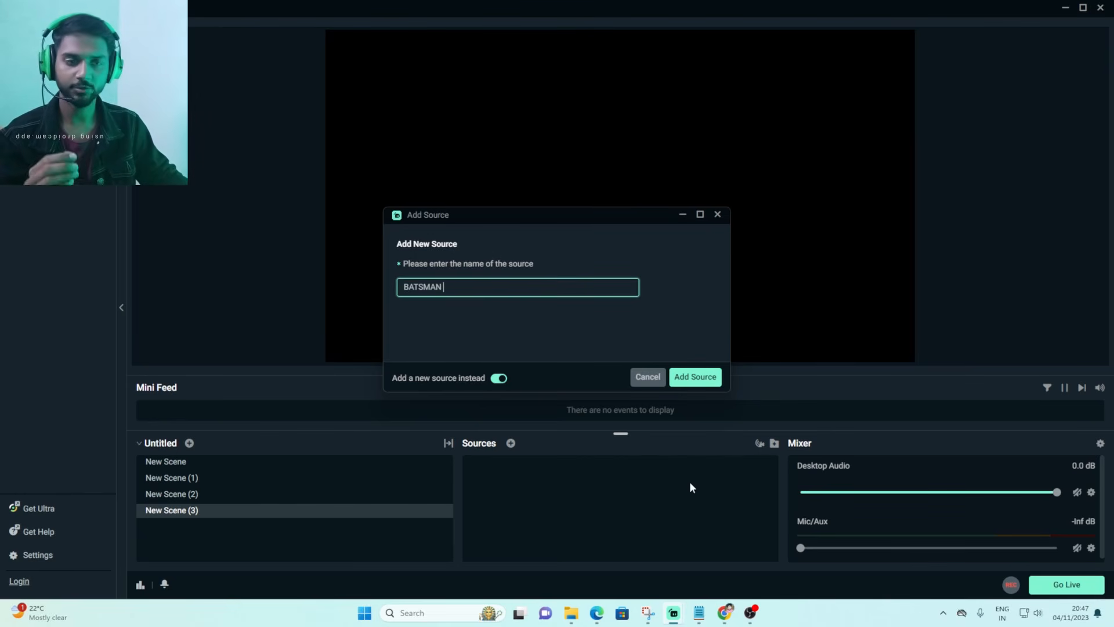
left_click(695, 377)
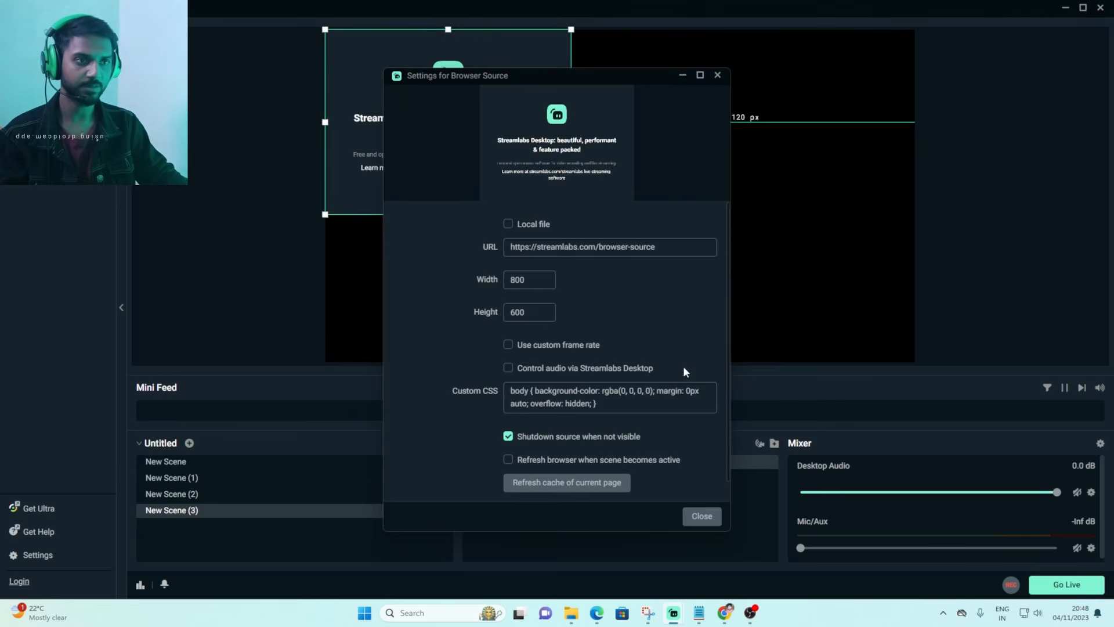
- Set the BATSMAN browser source's width and height to 1200 each, then close its settings
left_click(530, 281)
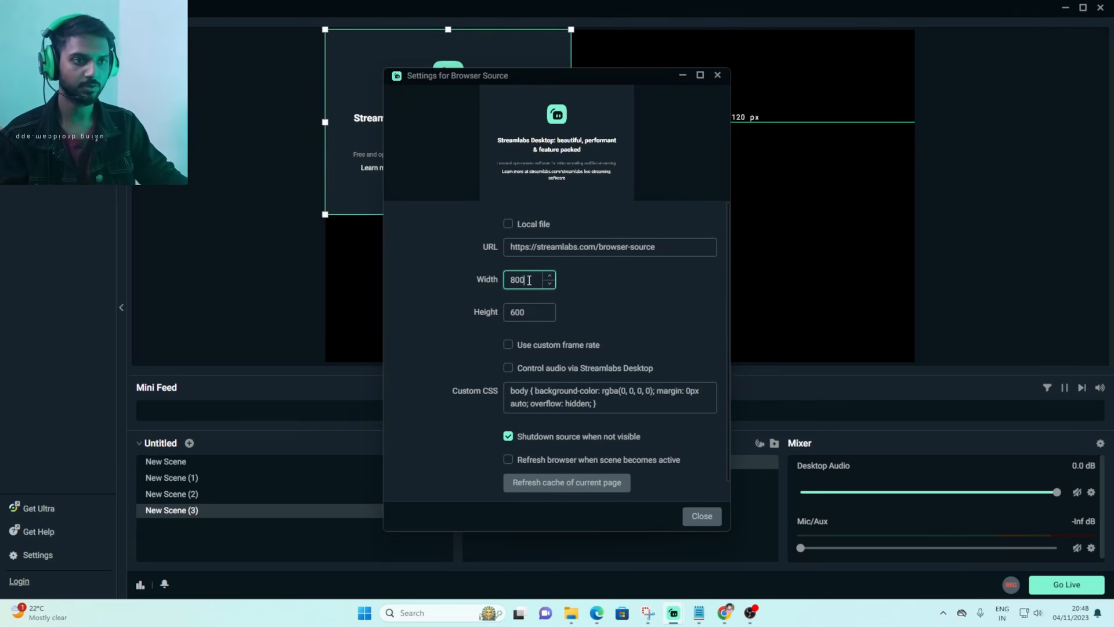
key("BackSpace")
key("BackSpace")
key("BackSpace")
type("1200")
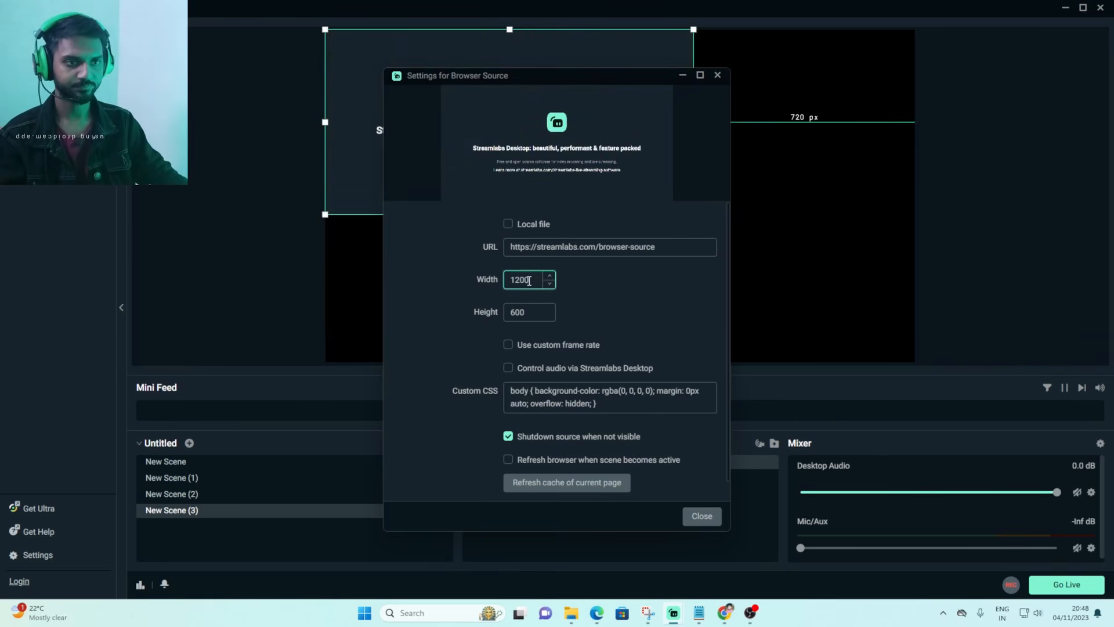
left_click(528, 310)
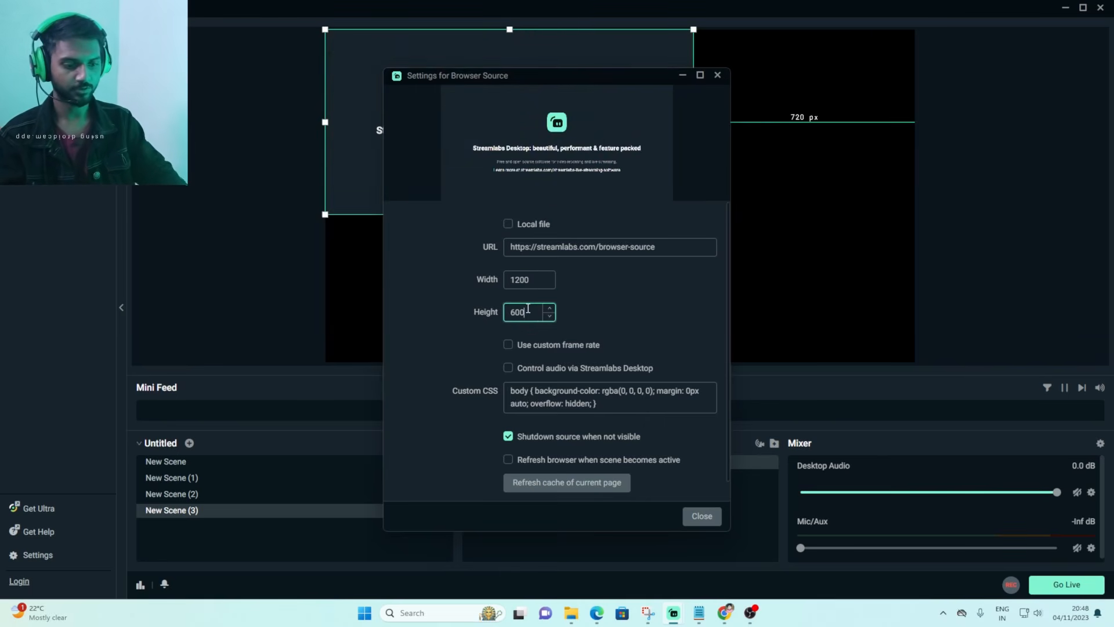
key("BackSpace")
key("BackSpace")
key("BackSpace")
type("1200")
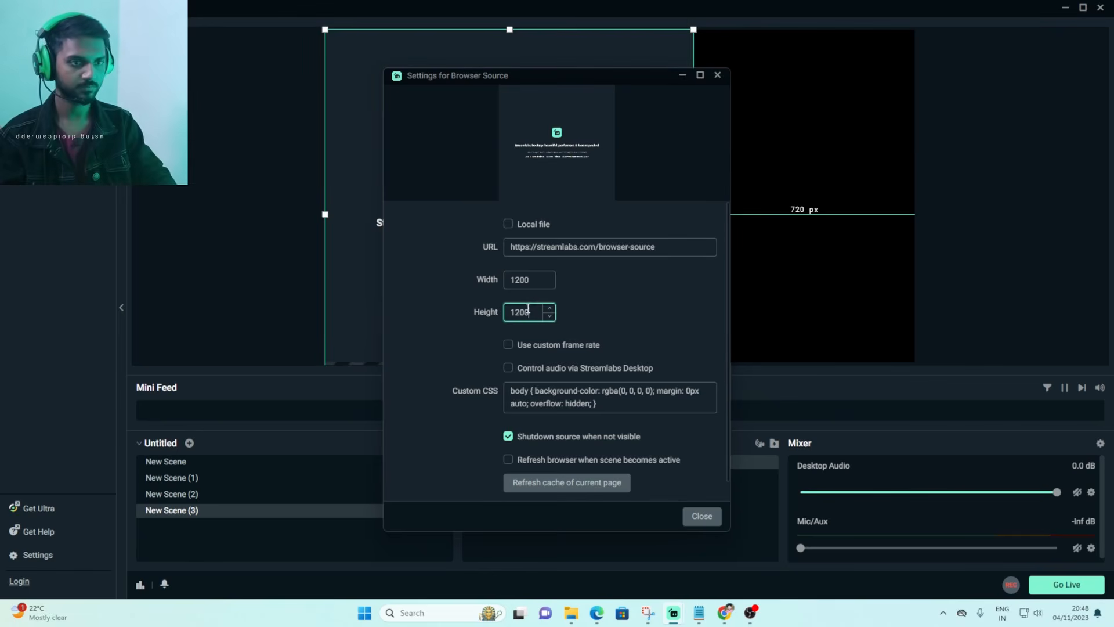
left_click(702, 516)
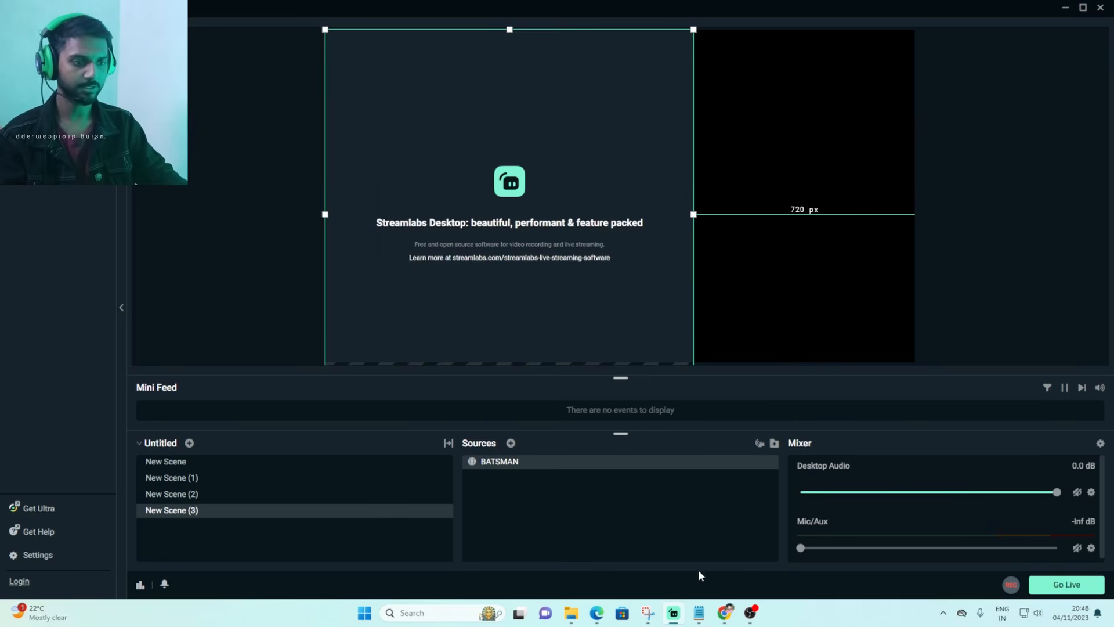
- Switch to Chrome, search for CREX in a new tab and open the live AUS vs ENG 36th Match page on its site
left_click(724, 613)
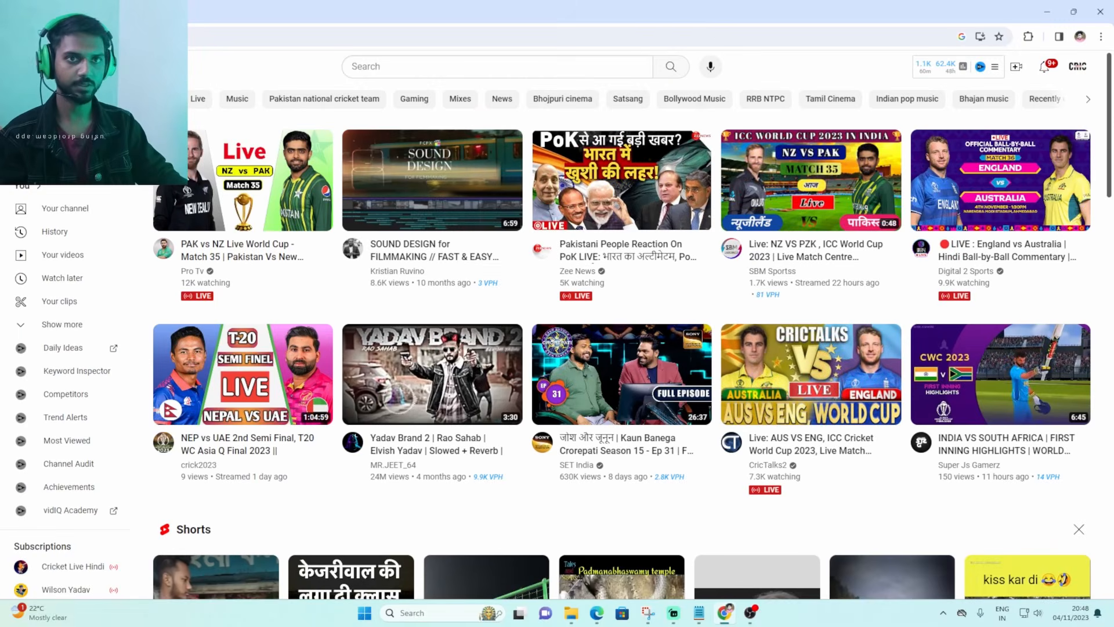
key("ctrl+t")
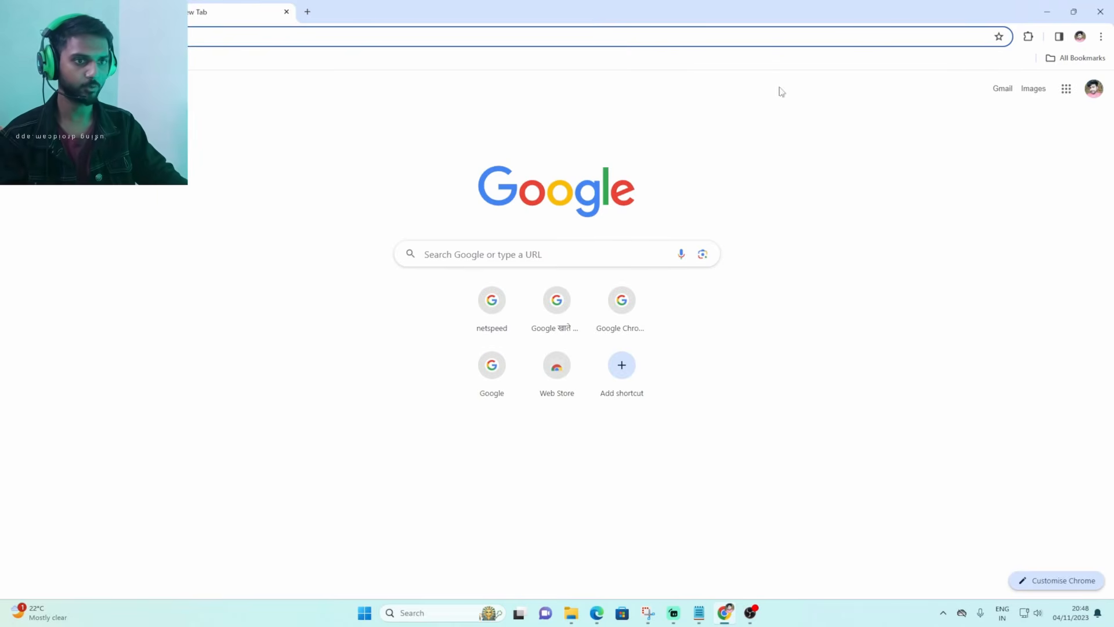
left_click(444, 256)
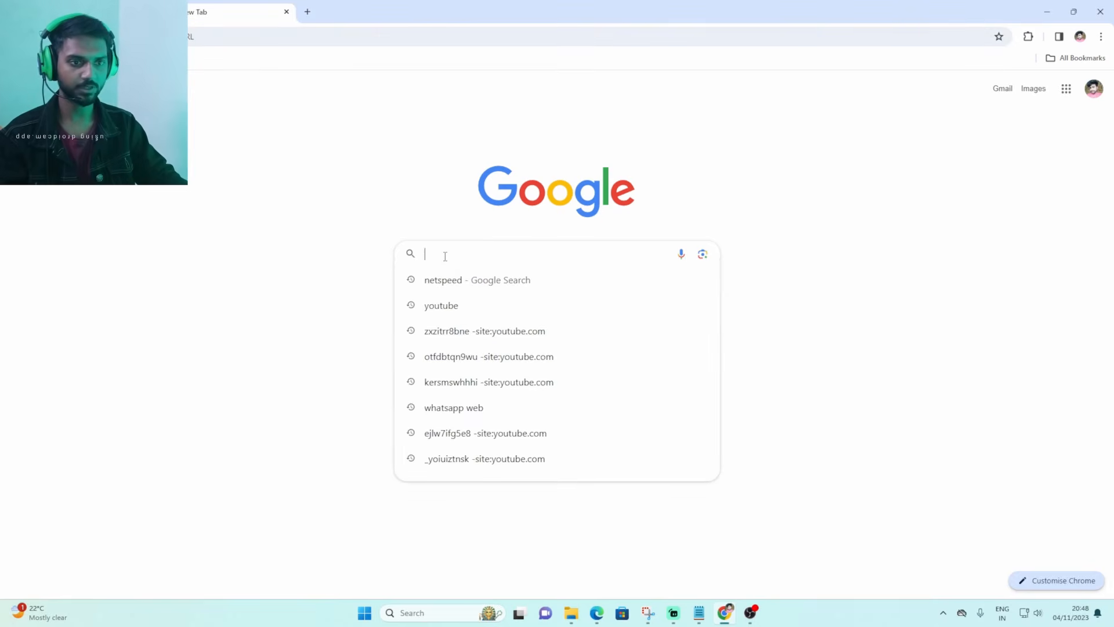
type("CREX")
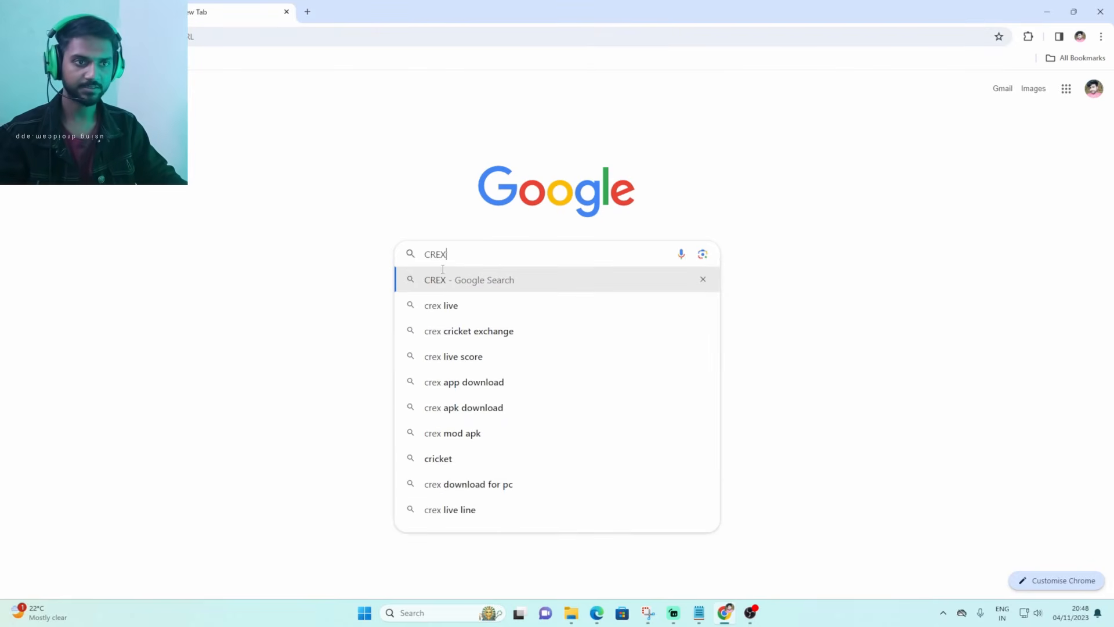
left_click(442, 278)
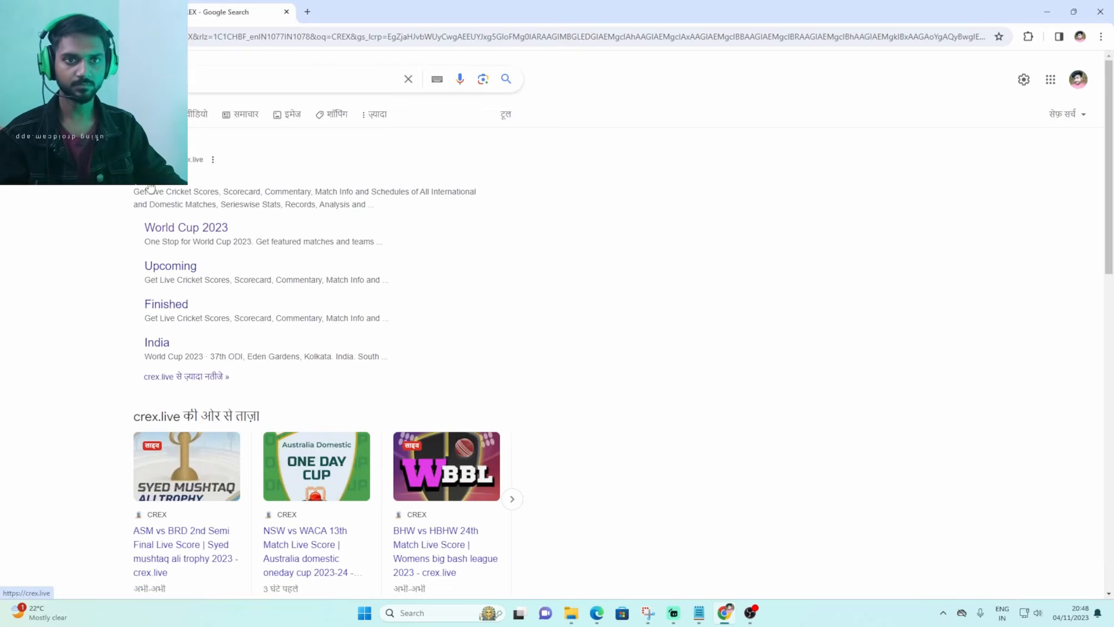
left_click(150, 187)
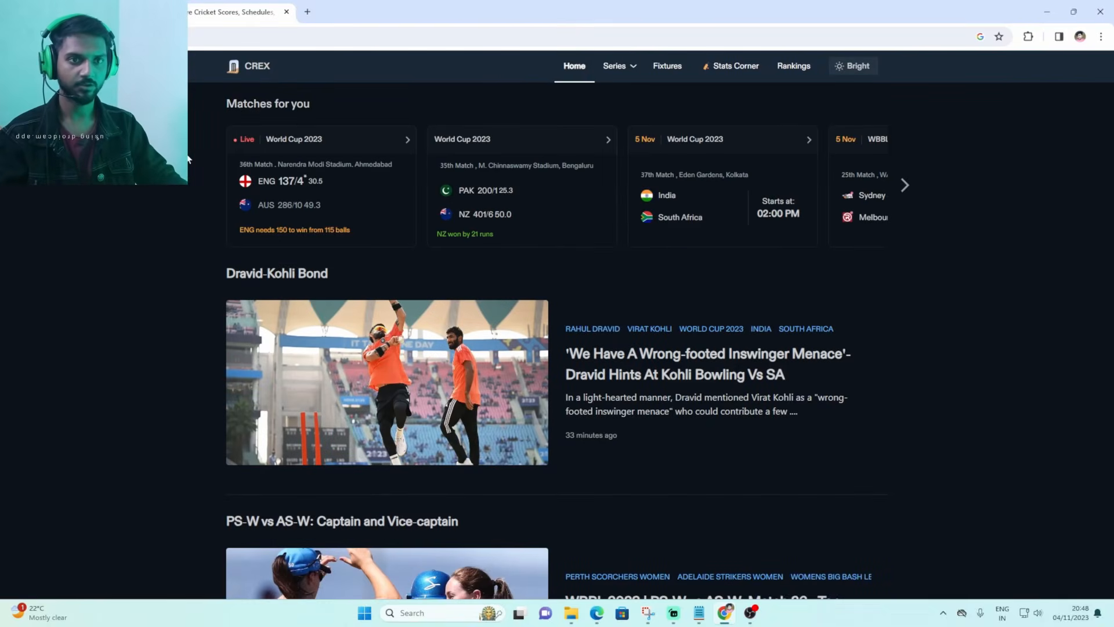
left_click(349, 196)
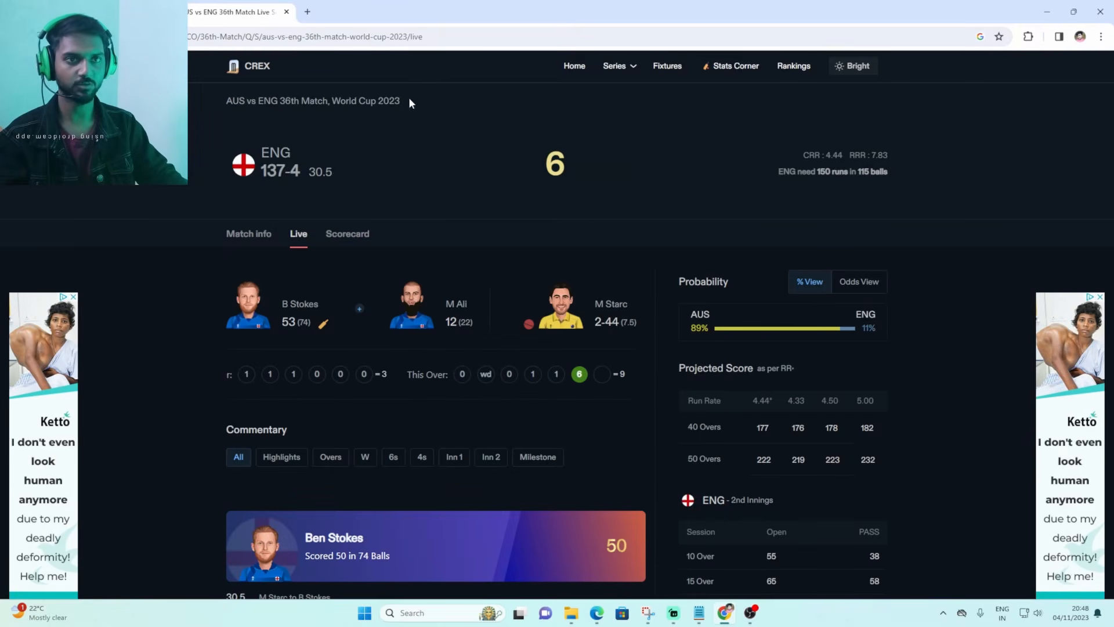
- Copy the URL of the live match page and return to Streamlabs Desktop
left_click(434, 36)
key("ctrl+c")
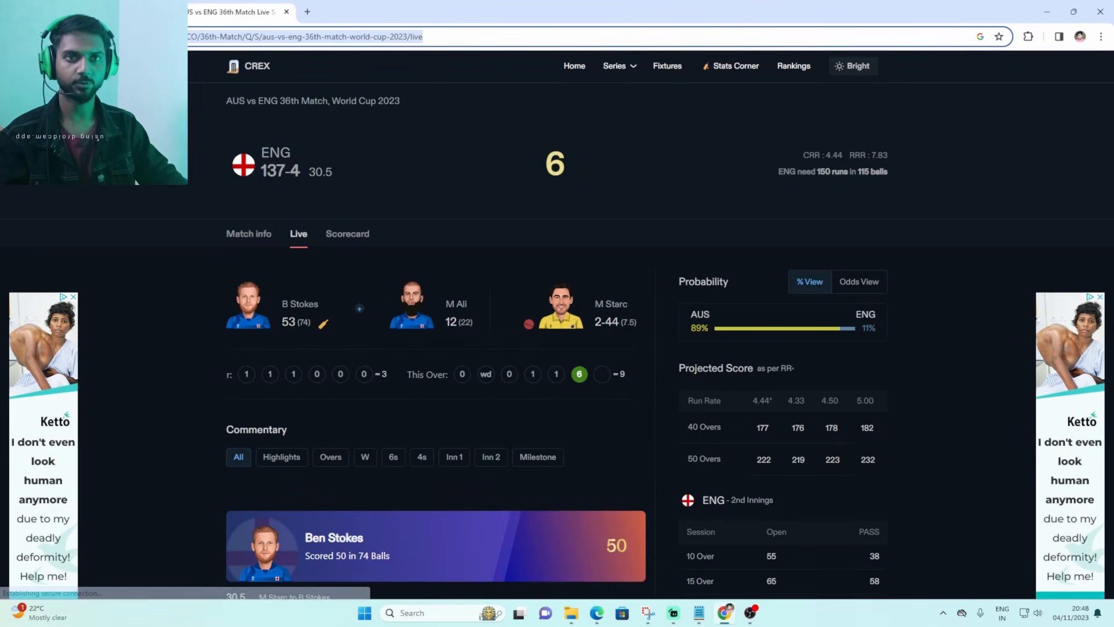
right_click(193, 41)
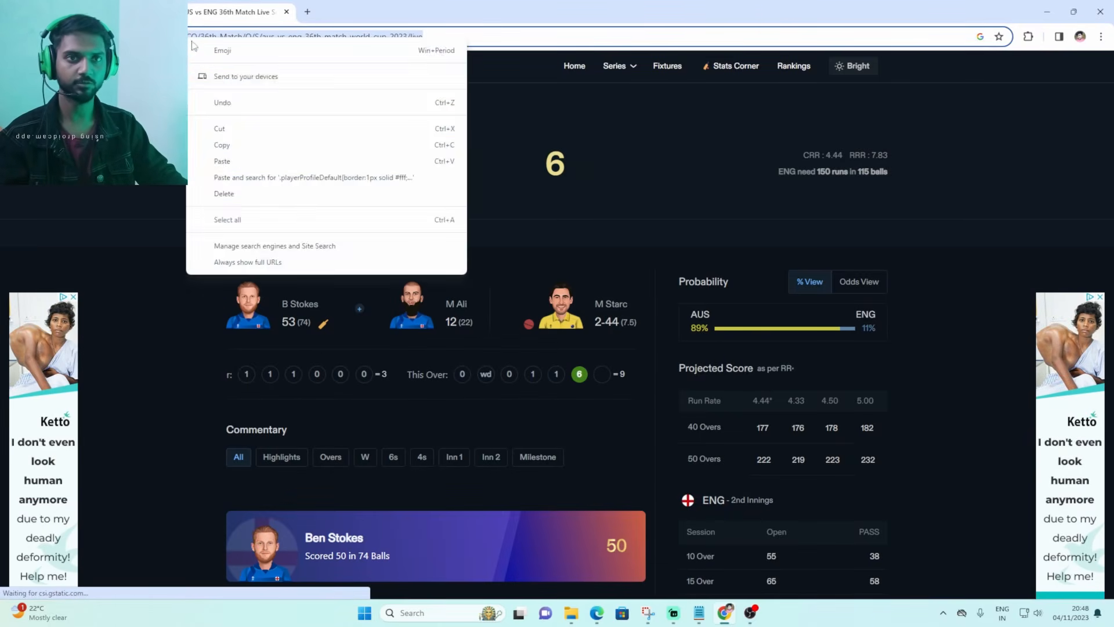
left_click(283, 146)
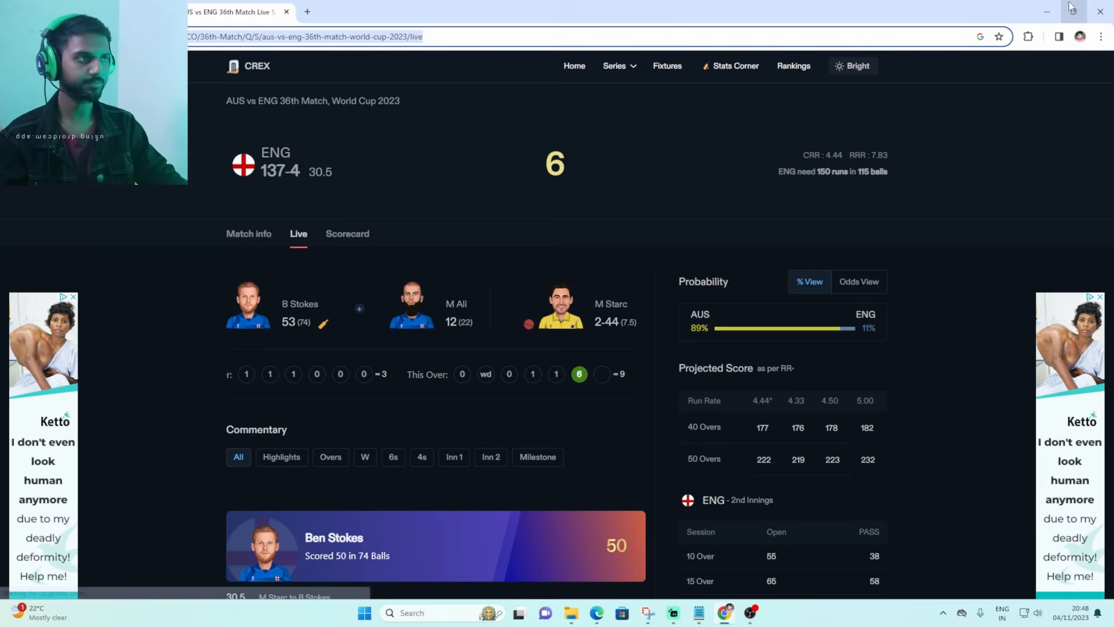
left_click(1047, 11)
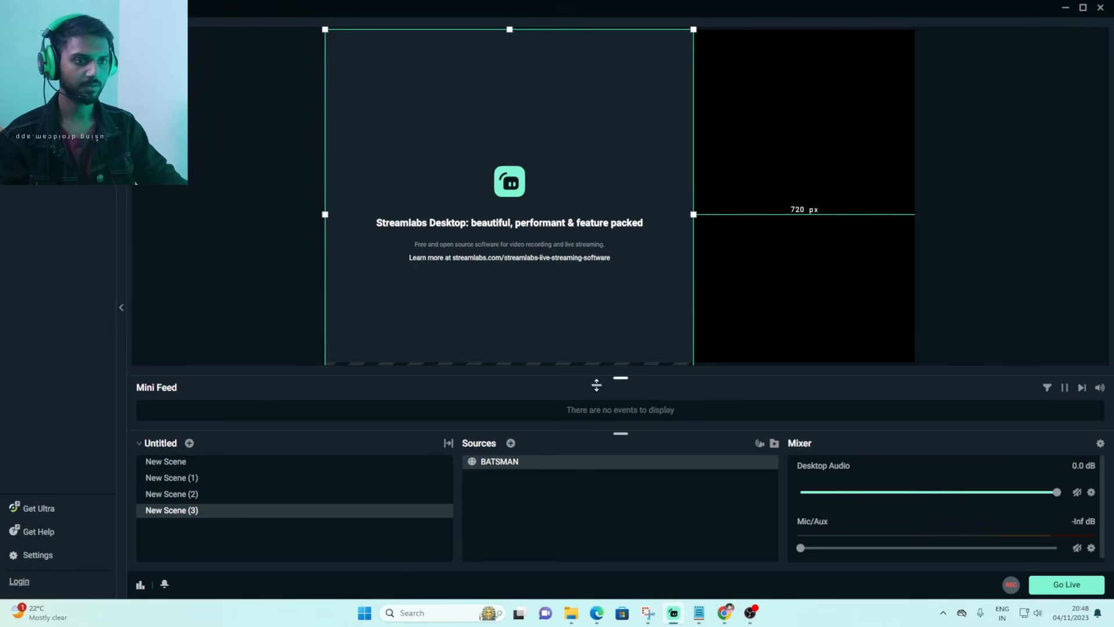
- Replace the BATSMAN source's URL with the copied CREX live match address and close its settings
double_click(575, 468)
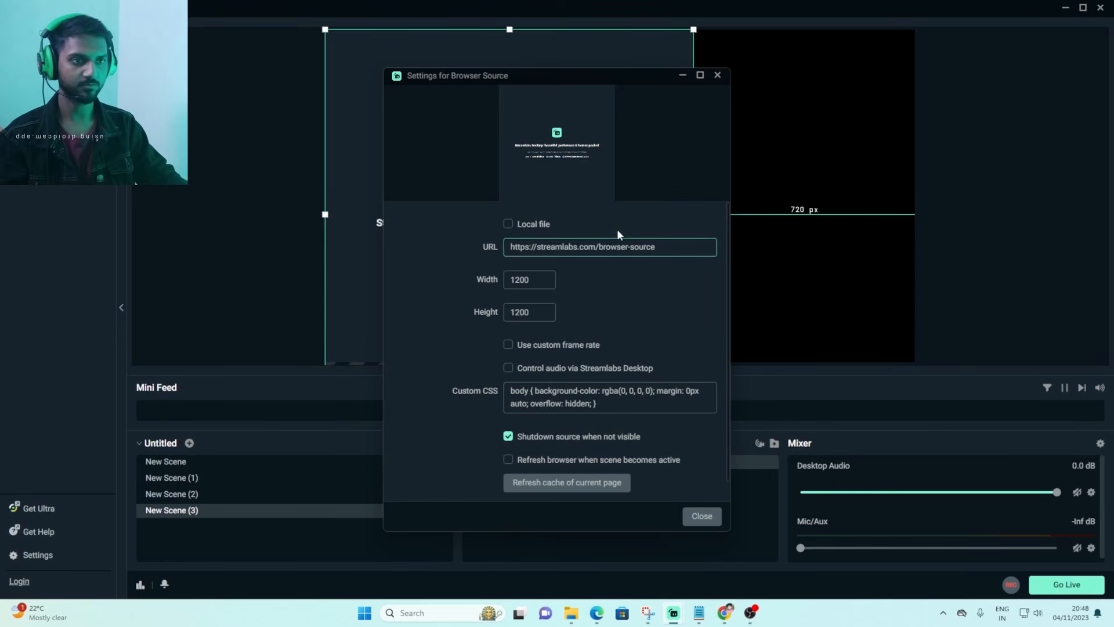
left_click(618, 250)
key("ctrl+a")
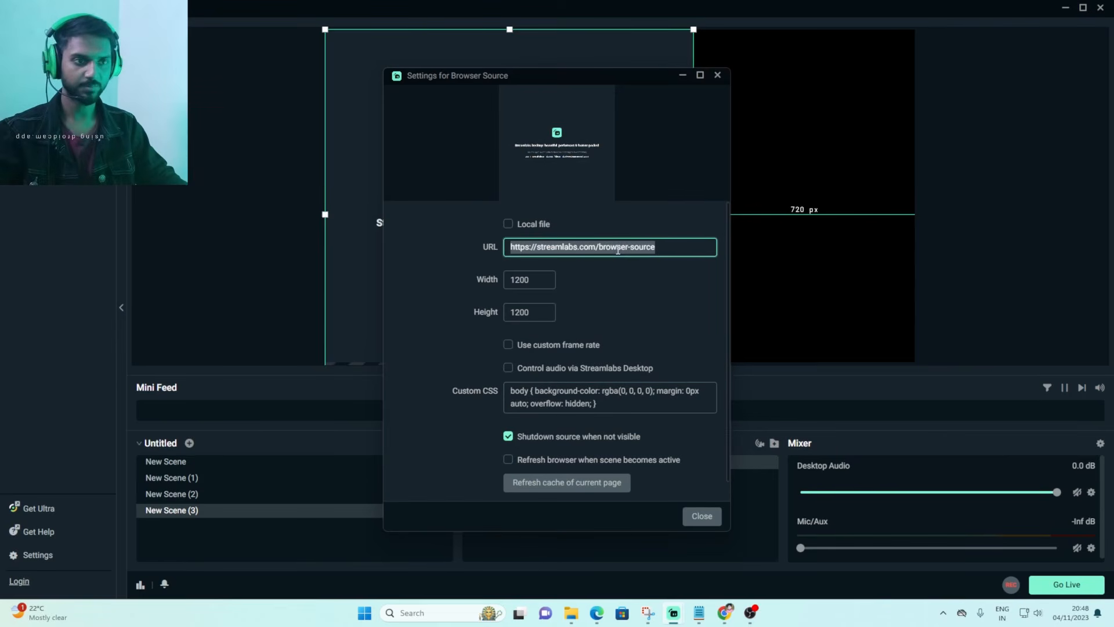
key("BackSpace")
key("ctrl+v")
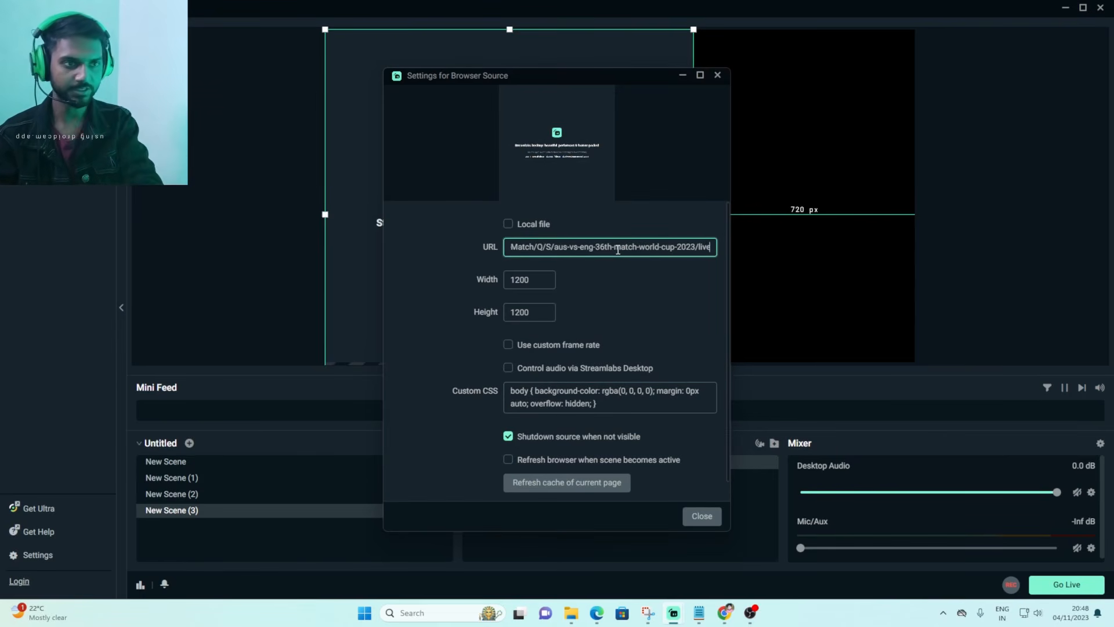
left_click(702, 515)
- Scale up the BATSMAN source proportionally until it covers most of the canvas width
left_click_drag(695, 214, 847, 226)
left_click_drag(703, 155, 693, 217)
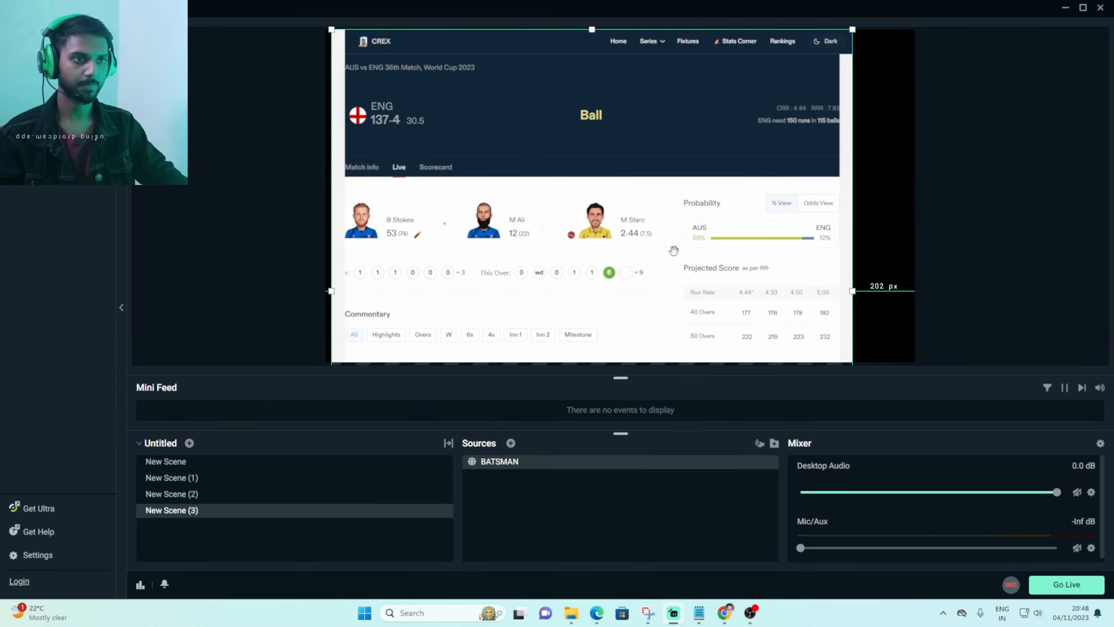
- Crop the BATSMAN source's bottom to just below the Match info, Live and Scorecard row, and scale it to the full canvas width
left_click_drag(670, 275, 664, 70)
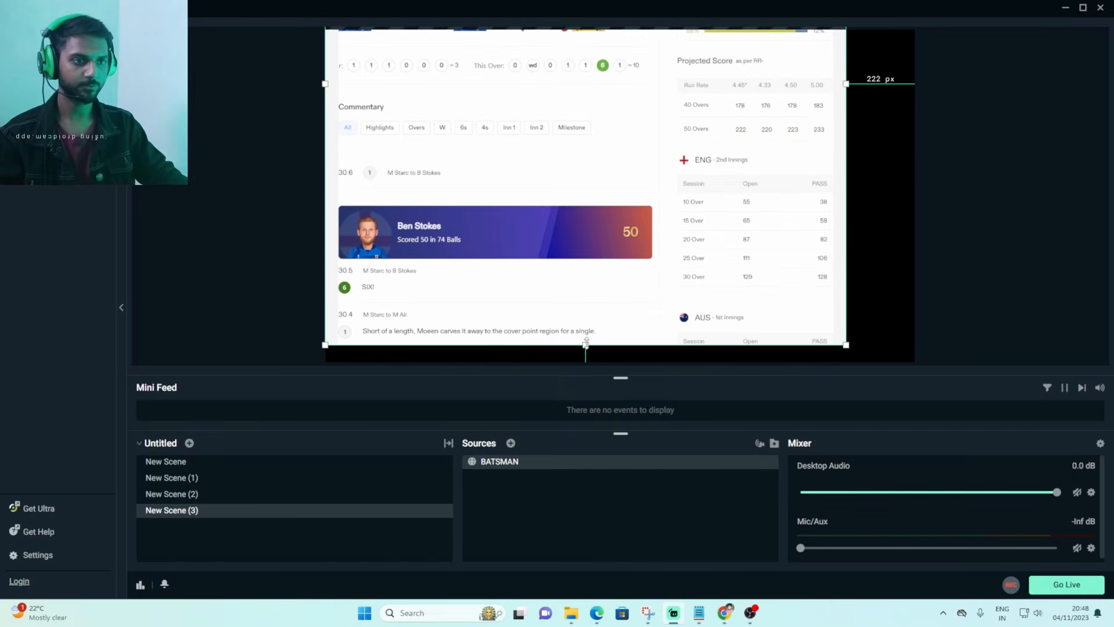
left_click_drag(585, 344, 609, 129)
left_click_drag(627, 95, 630, 298)
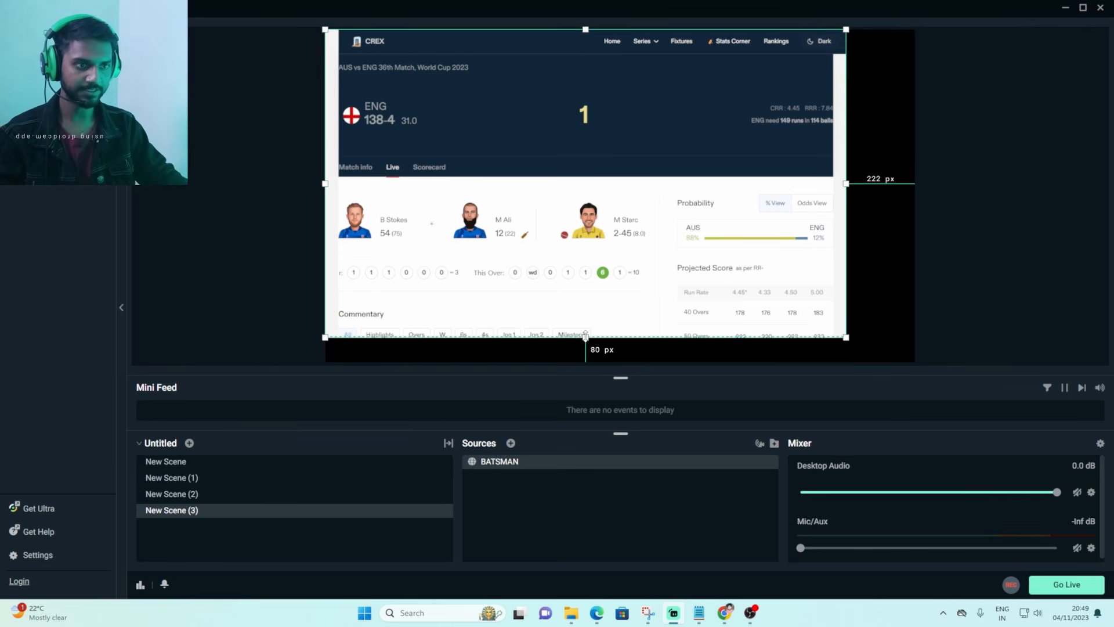
left_click_drag(586, 336, 599, 178)
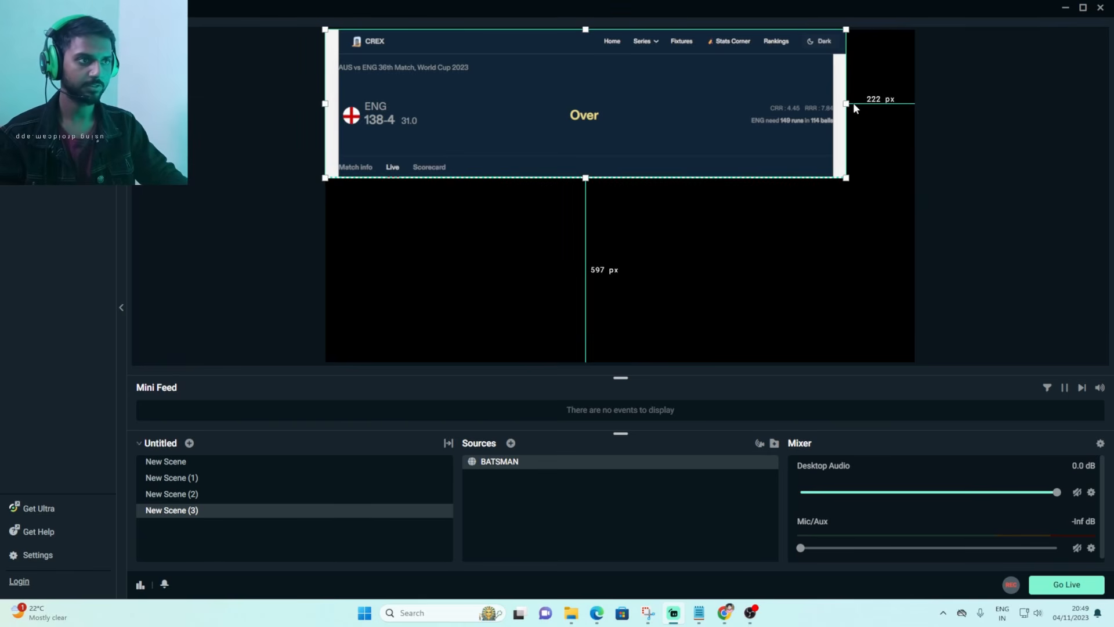
left_click_drag(849, 103, 915, 102)
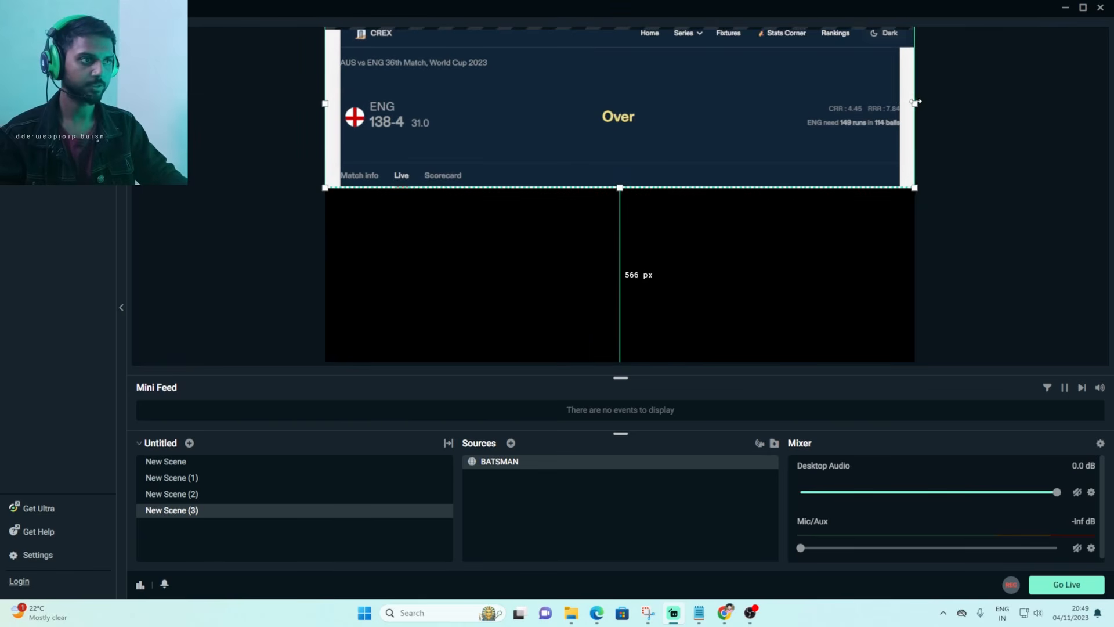
- Move the BATSMAN source up so the ENG score banner sits at the upper edge of the canvas, then deselect it
left_click_drag(821, 133, 819, 87)
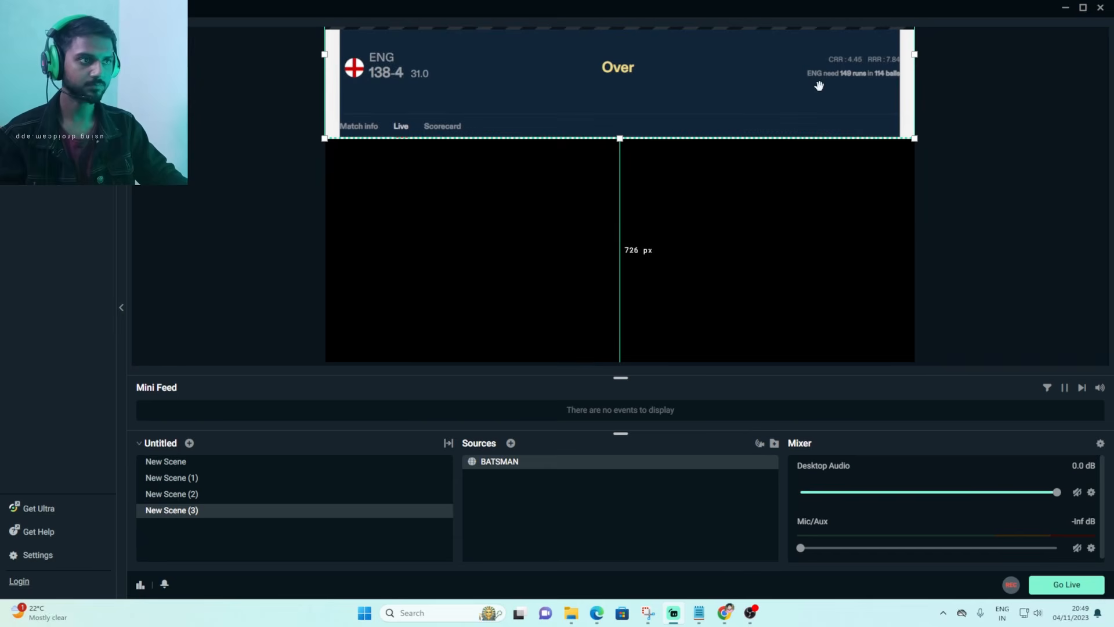
left_click(992, 148)
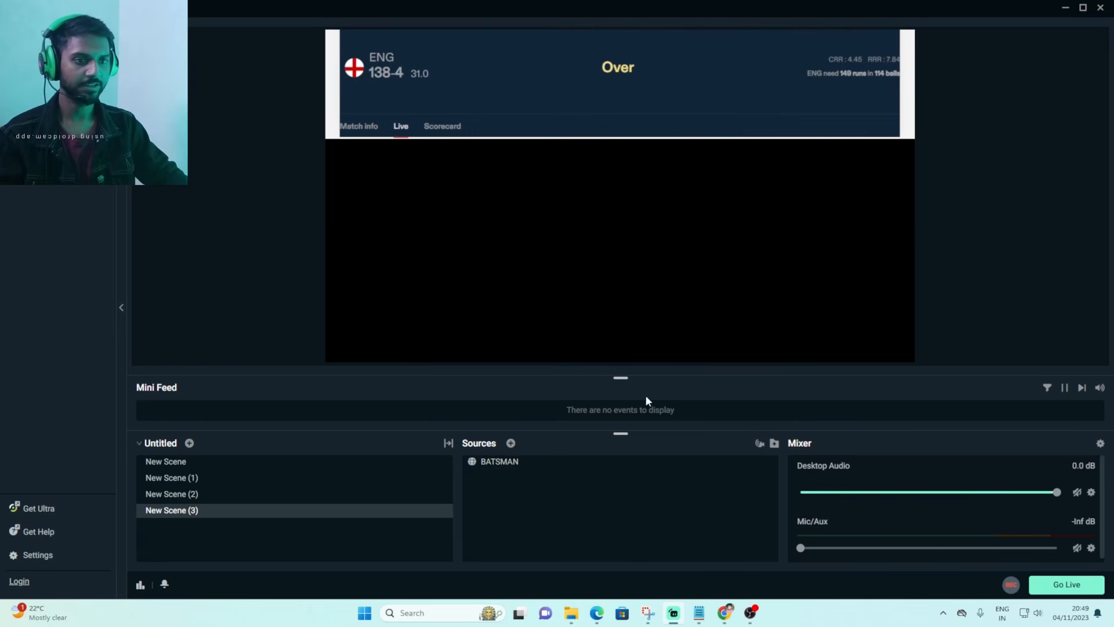
- Add a new browser source named BATSAMN to New Scene (3)
left_click(511, 444)
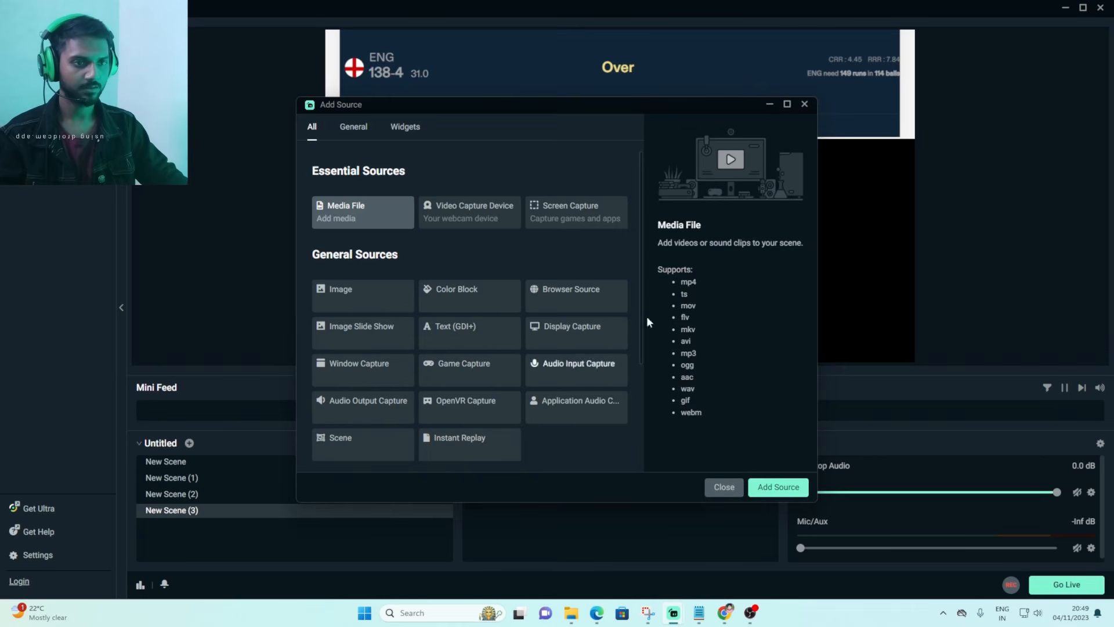
left_click(568, 293)
left_click(766, 487)
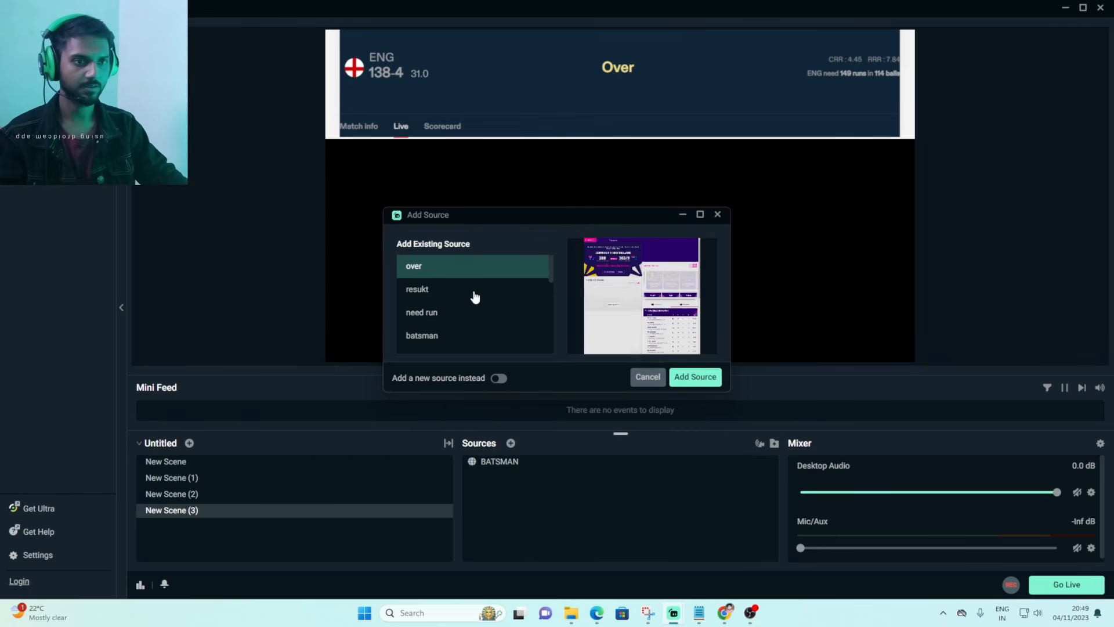
left_click(498, 378)
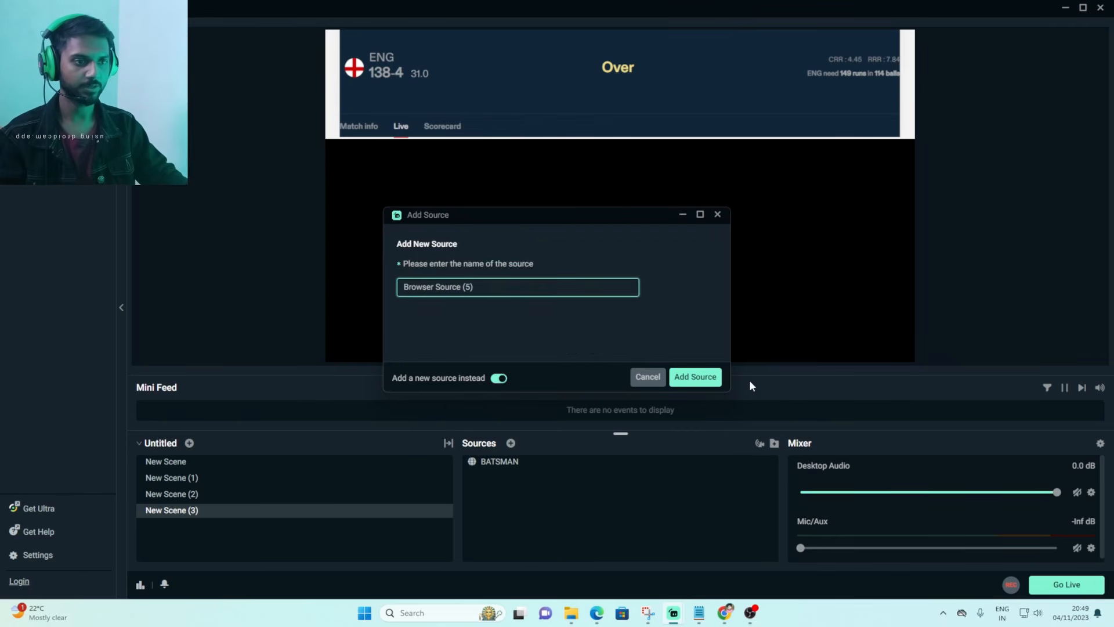
key("BackSpace")
key("BackSpace")
key("BackSpace")
key("BackSpace")
key("BackSpace")
key("BackSpace")
key("BackSpace")
key("BackSpace")
key("BackSpace")
key("BackSpace")
key("BackSpace")
key("BackSpace")
key("BackSpace")
key("BackSpace")
key("BackSpace")
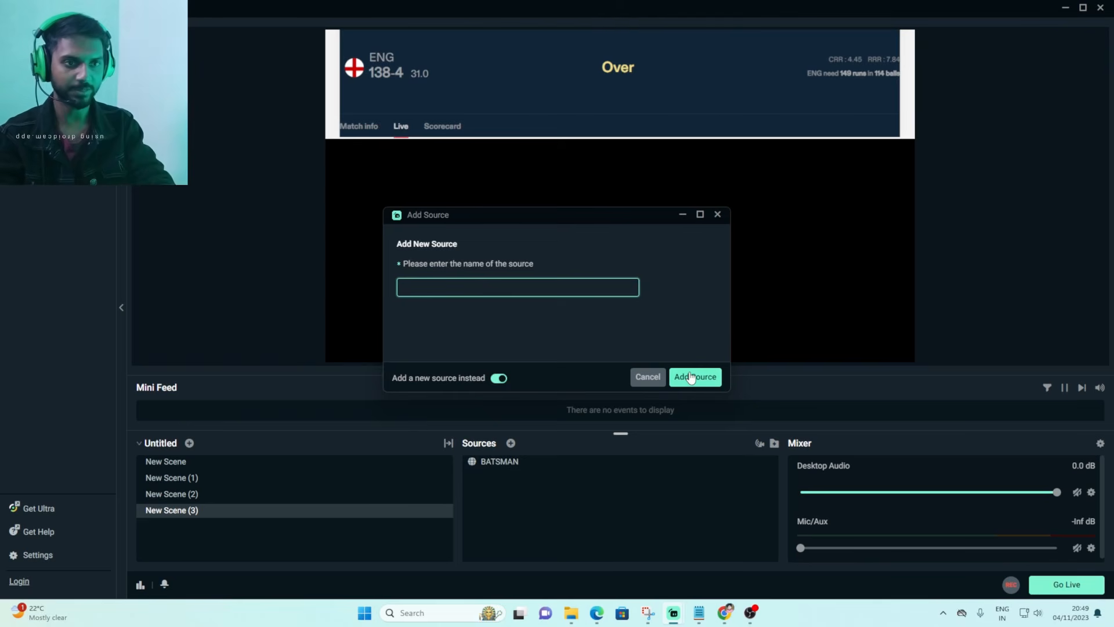
type("BATSAMN")
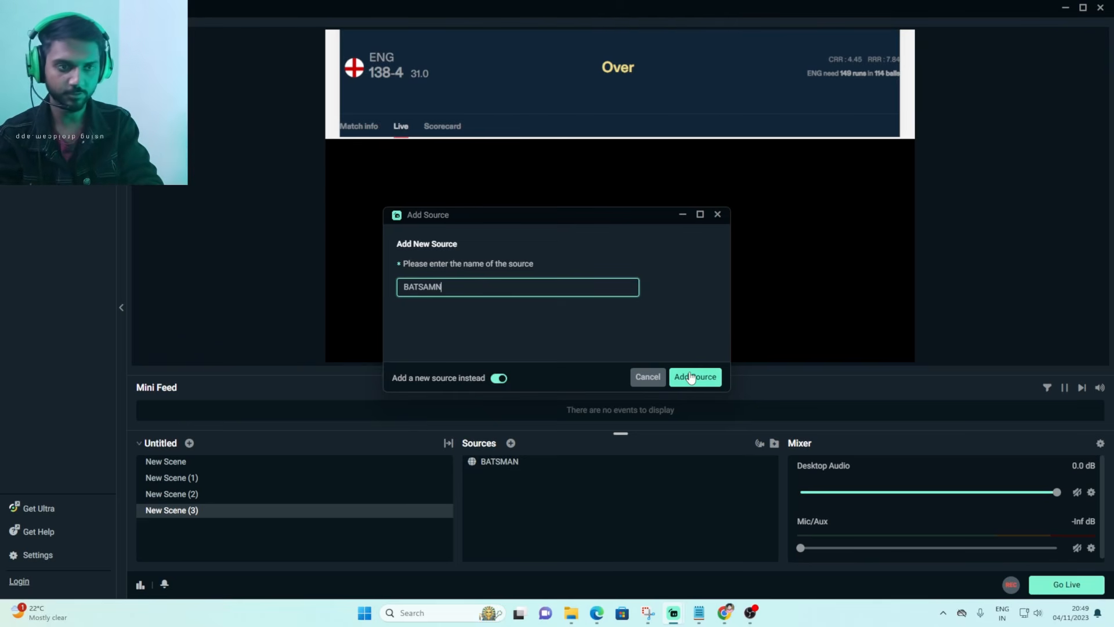
left_click(691, 377)
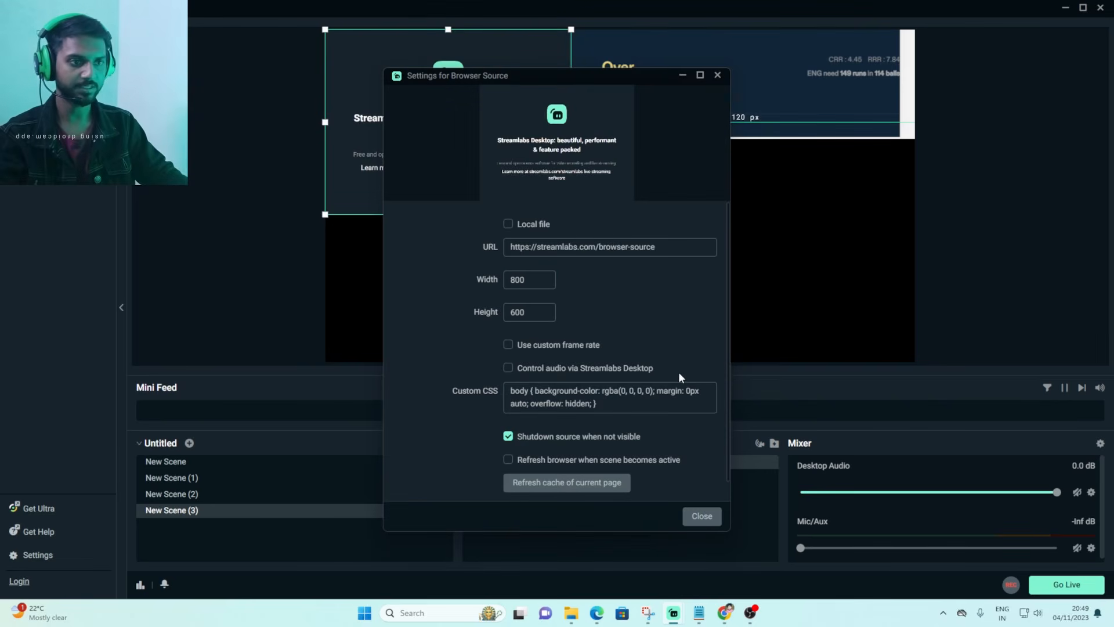
- Set the BATSAMN source's width to 1200 and height to 1200
left_click(529, 278)
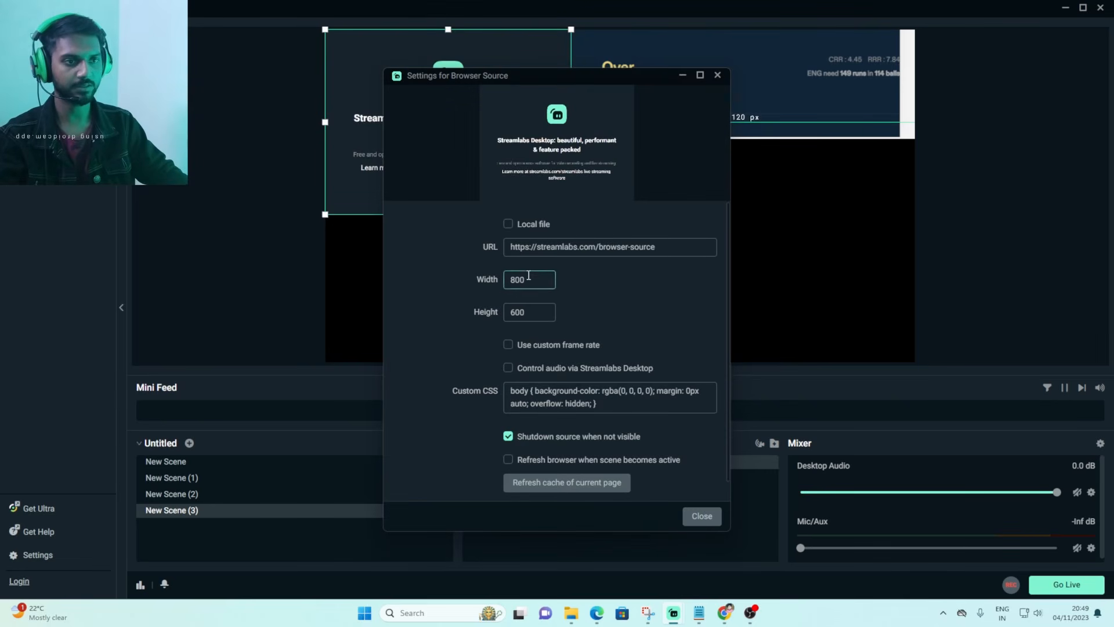
key("BackSpace")
key("BackSpace")
key("BackSpace")
type("1")
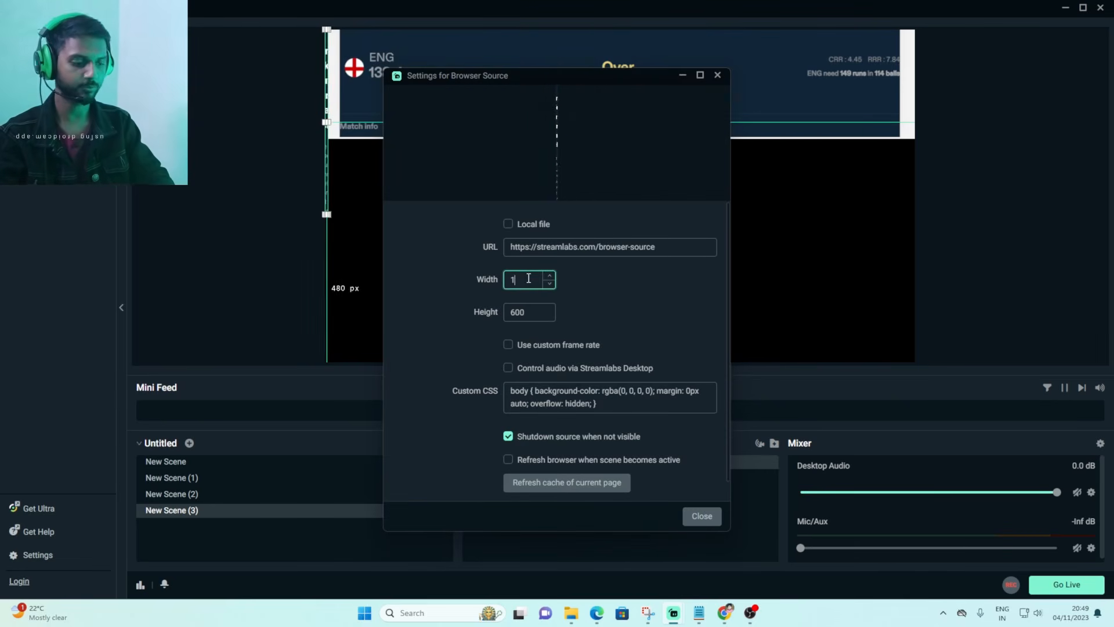
type("200")
left_click(532, 310)
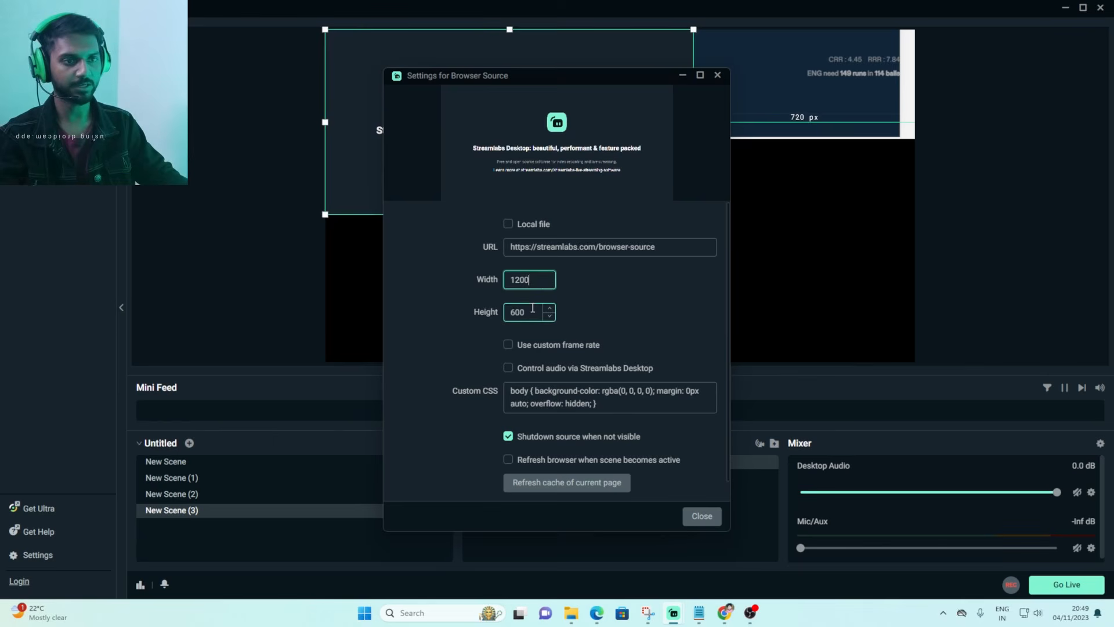
key("BackSpace")
key("BackSpace")
key("BackSpace")
type("1200")
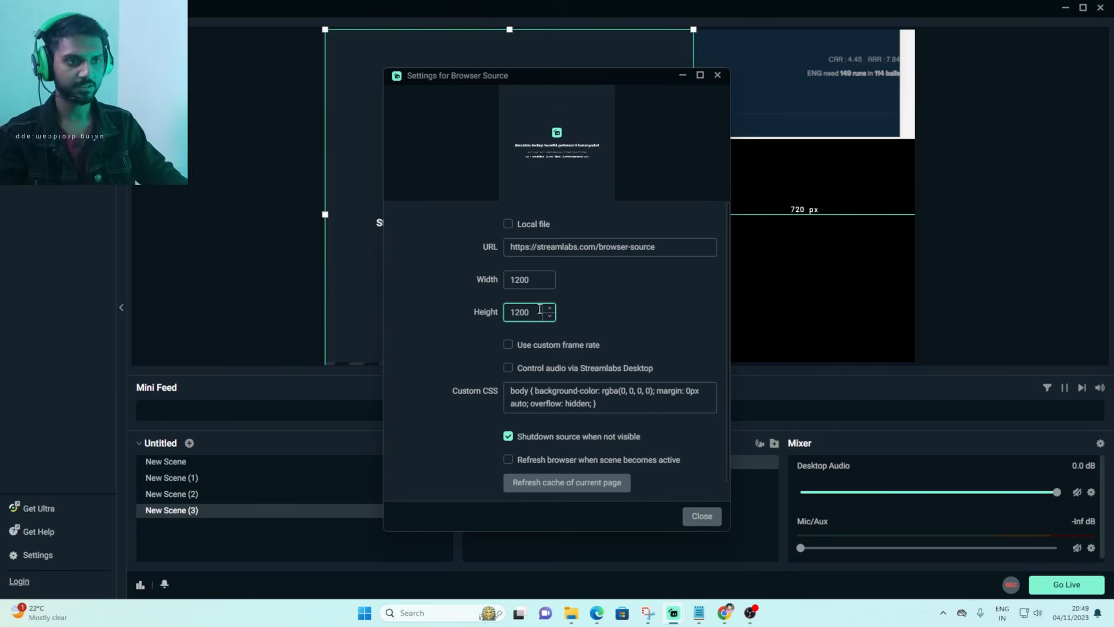
- Replace the BATSAMN source's URL with the copied CREX live match address and close its settings
left_click(605, 246)
key("ctrl+a")
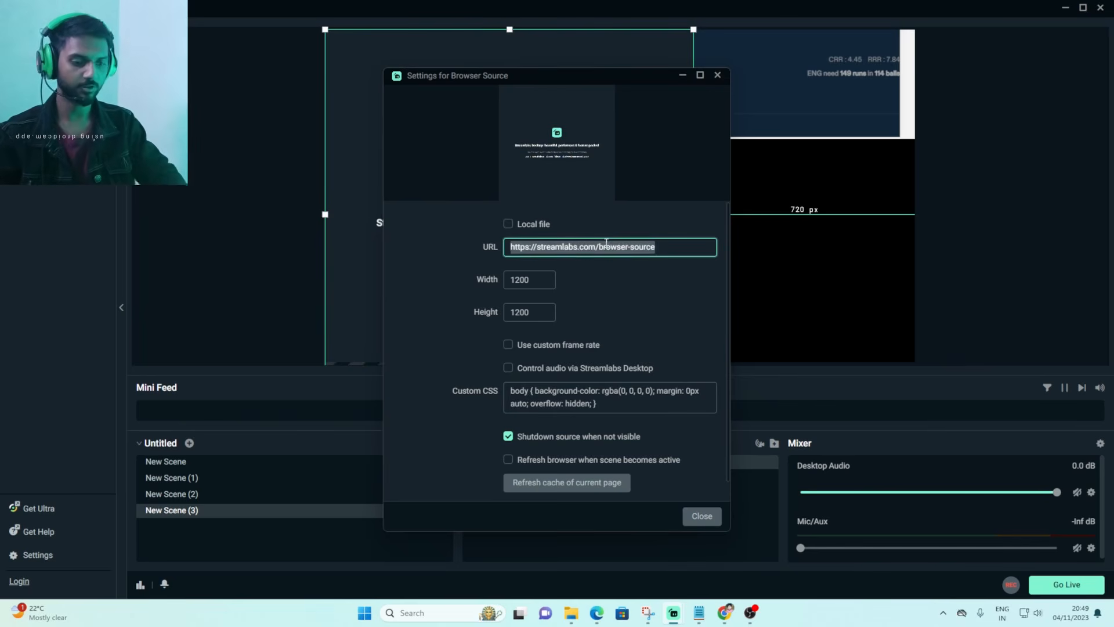
key("BackSpace")
key("ctrl+v")
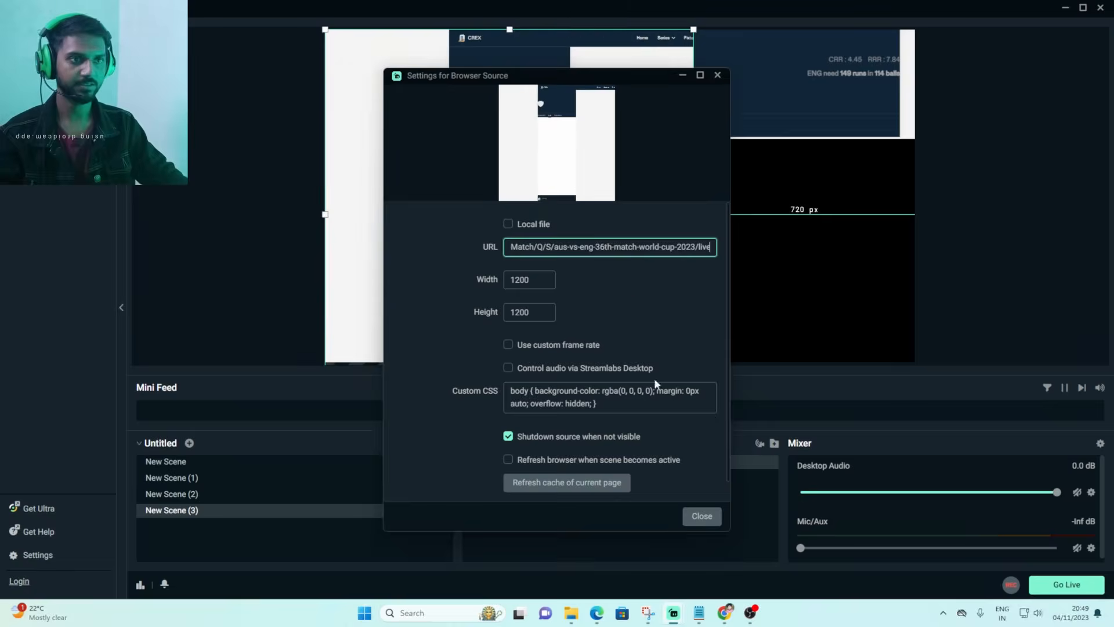
left_click(708, 521)
- Crop the BATSAMN source's top and bottom to leave only the row showing the two batsmen, the bowler and the probability
left_click_drag(504, 85, 551, 72)
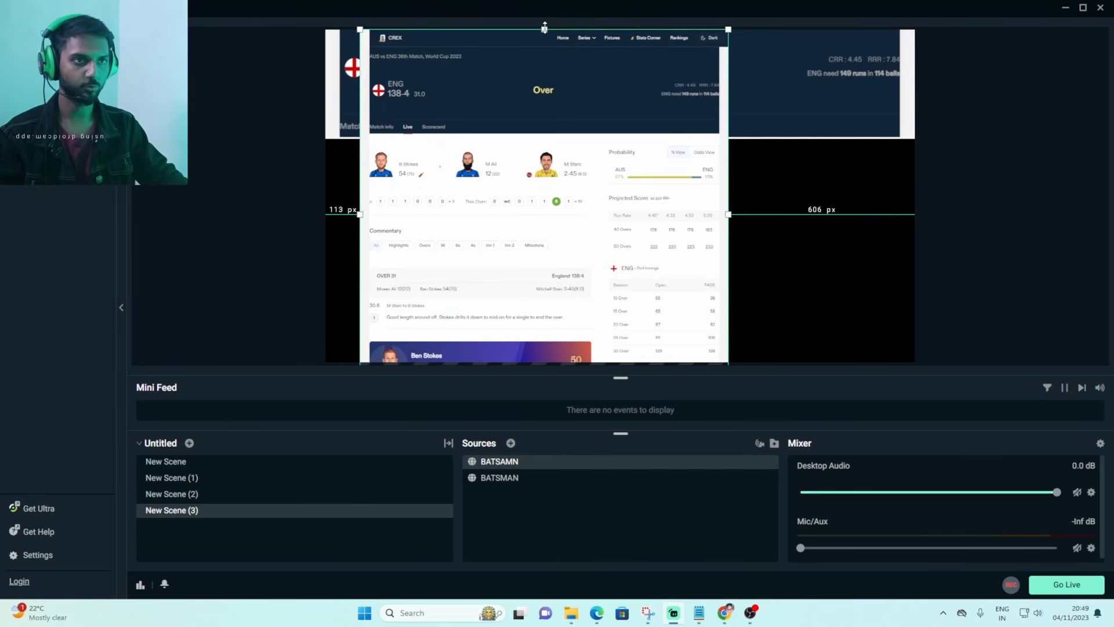
left_click_drag(544, 30, 541, 133)
left_click_drag(559, 244, 561, 115)
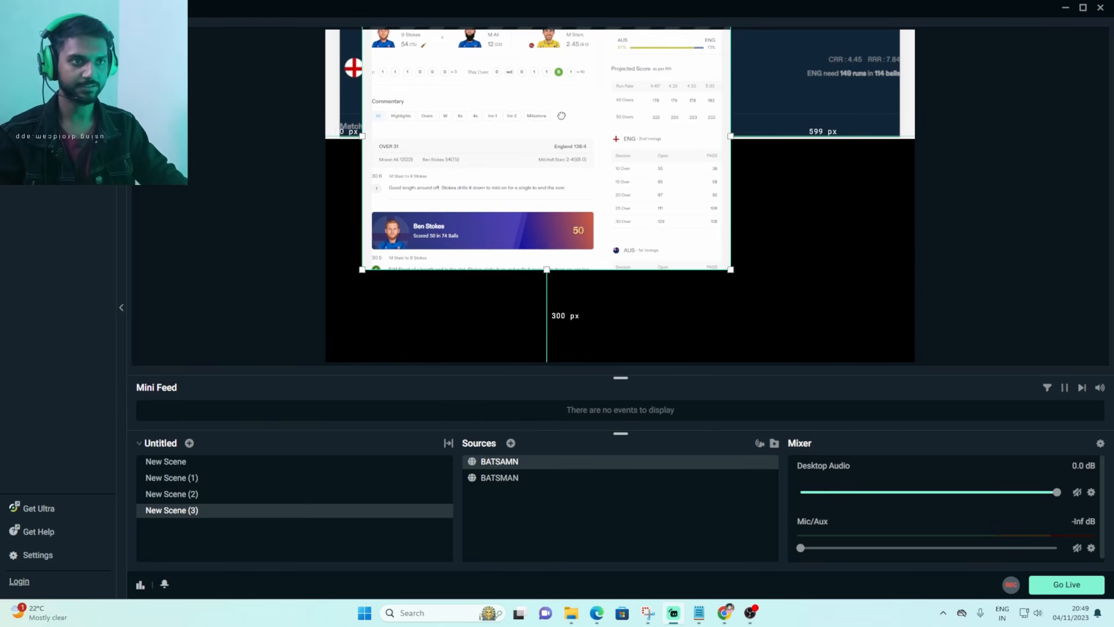
left_click_drag(546, 268, 563, 78)
- Place the BATSAMN strip near the lower edge of the canvas and scale it to slightly more than the full canvas width
left_click_drag(559, 67, 529, 346)
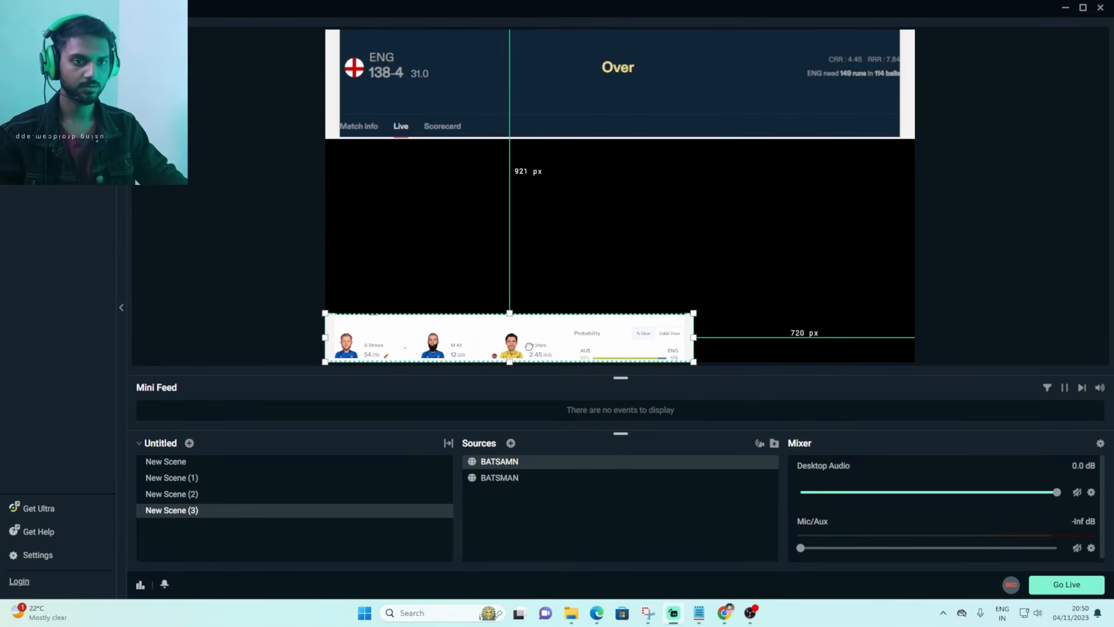
left_click_drag(694, 312, 949, 297)
left_click_drag(854, 317, 847, 295)
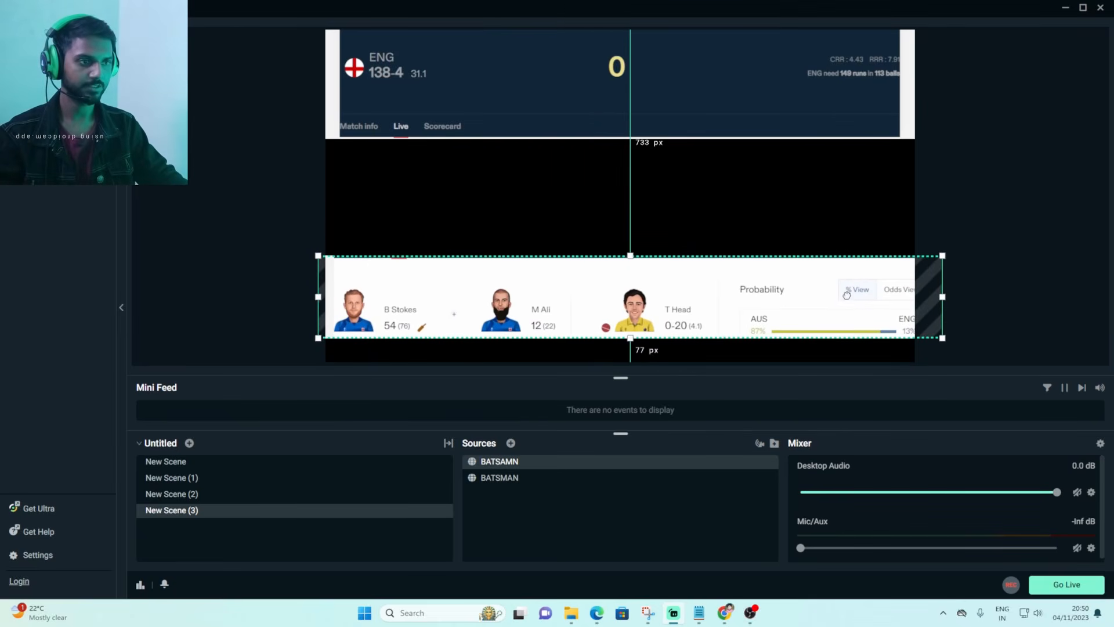
left_click(676, 213)
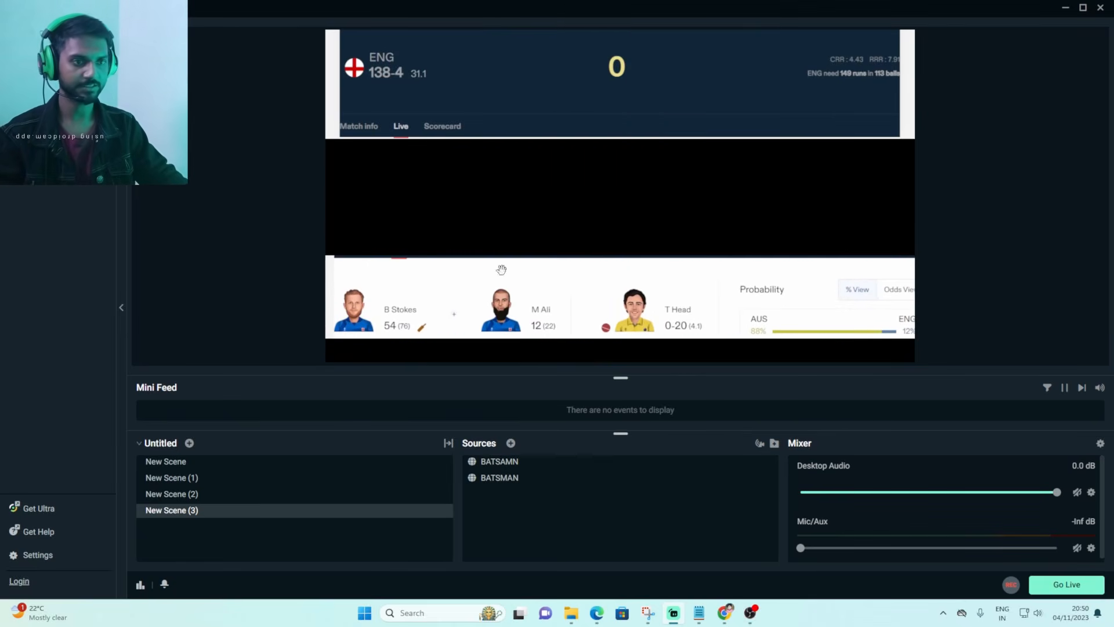
- Add another new browser source named SRIKE to the scene
left_click(510, 443)
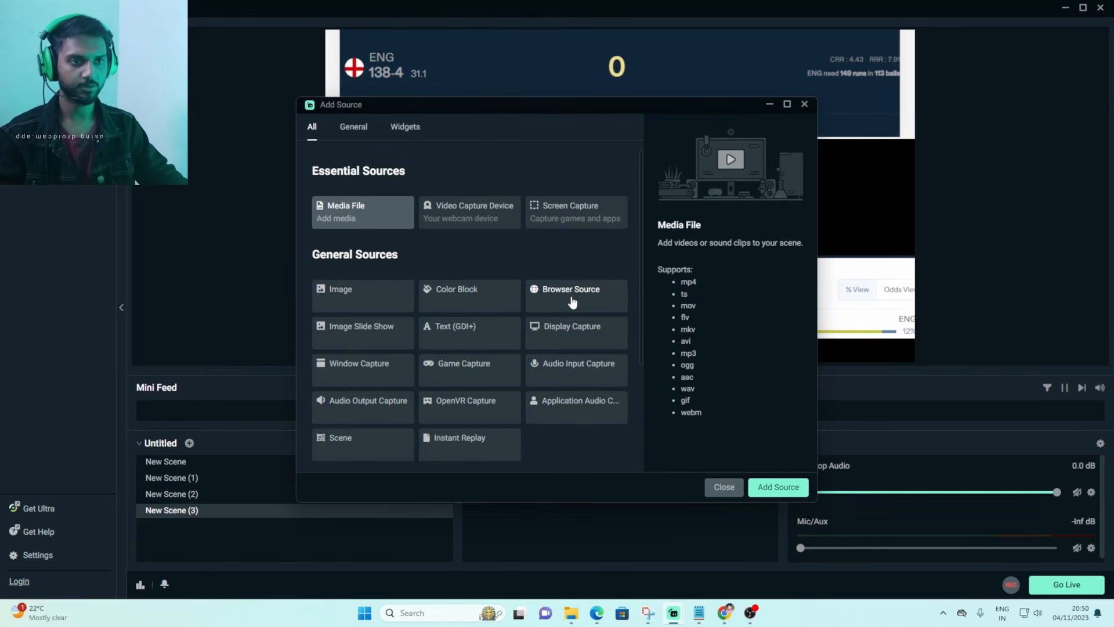
left_click(573, 302)
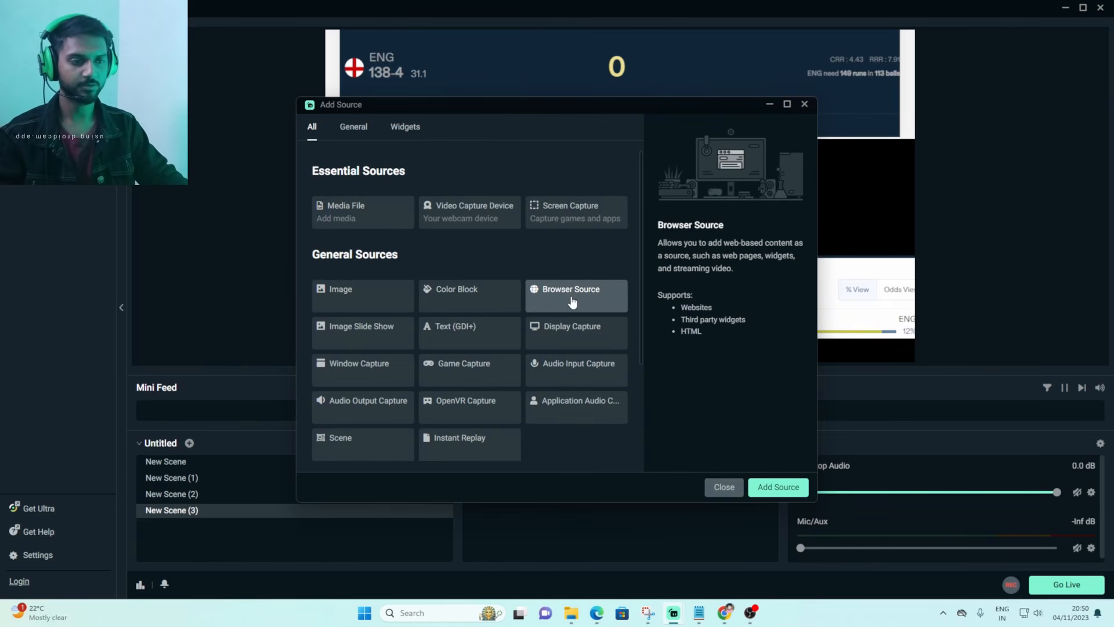
left_click(772, 488)
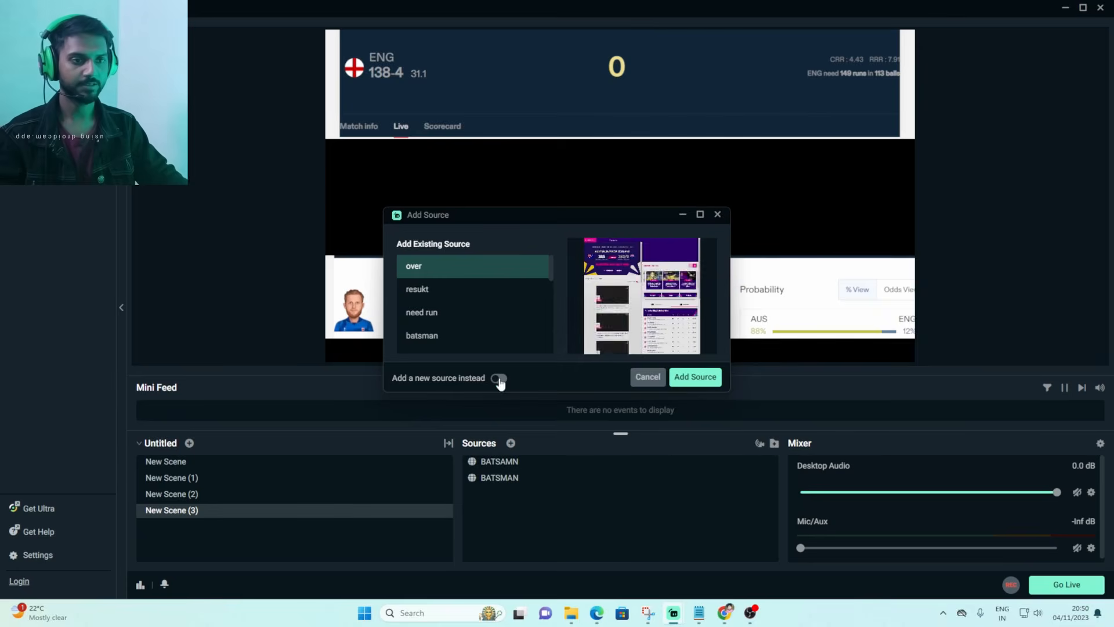
left_click(499, 378)
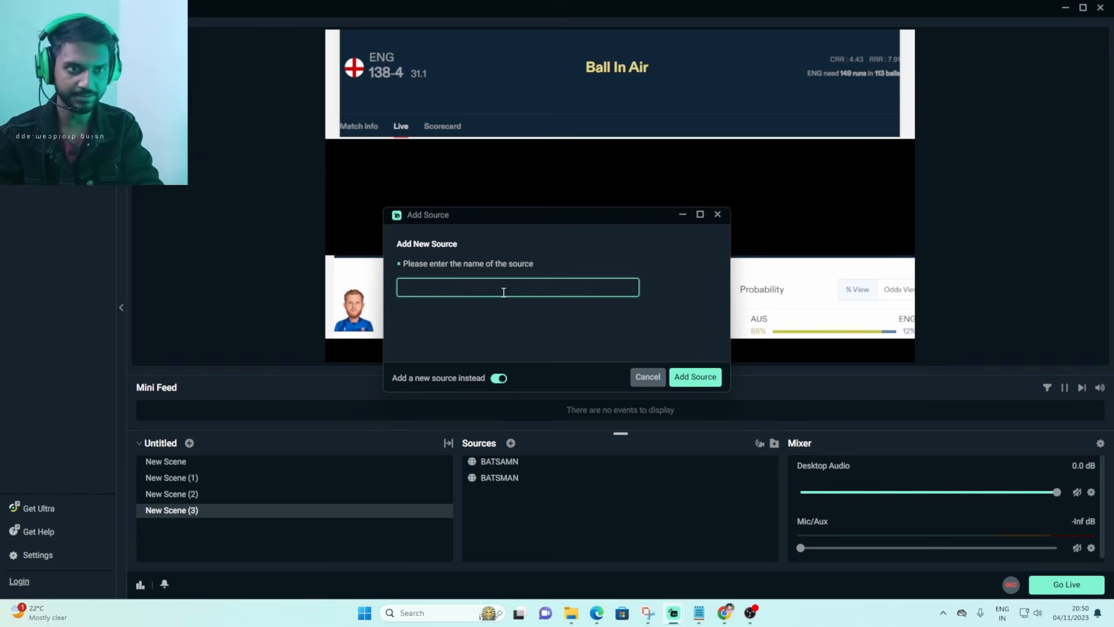
type("SRIKE")
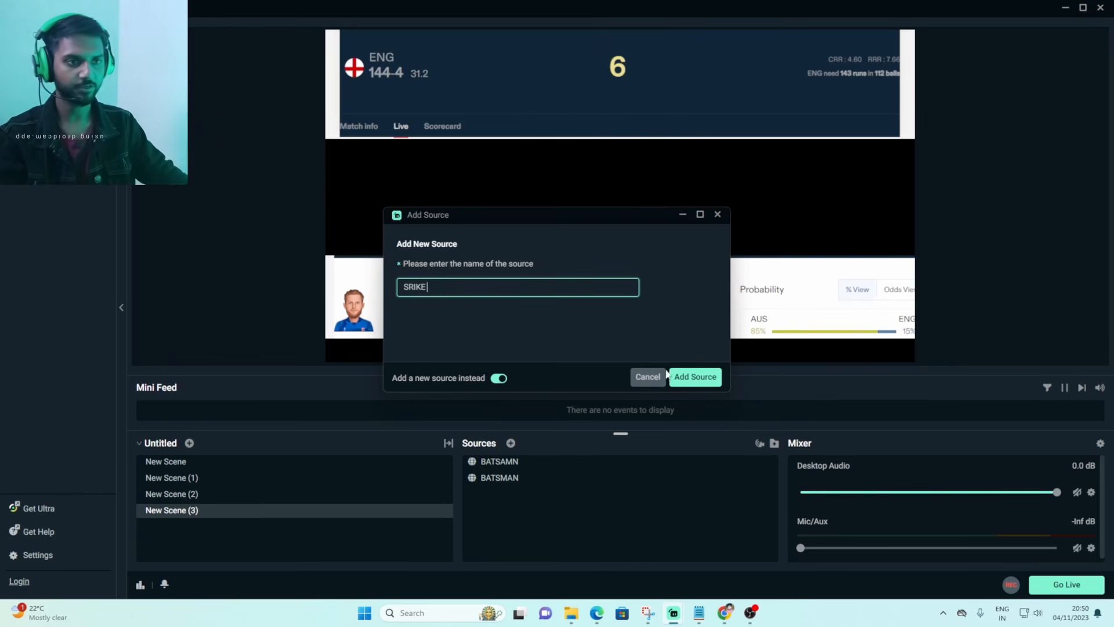
left_click(687, 383)
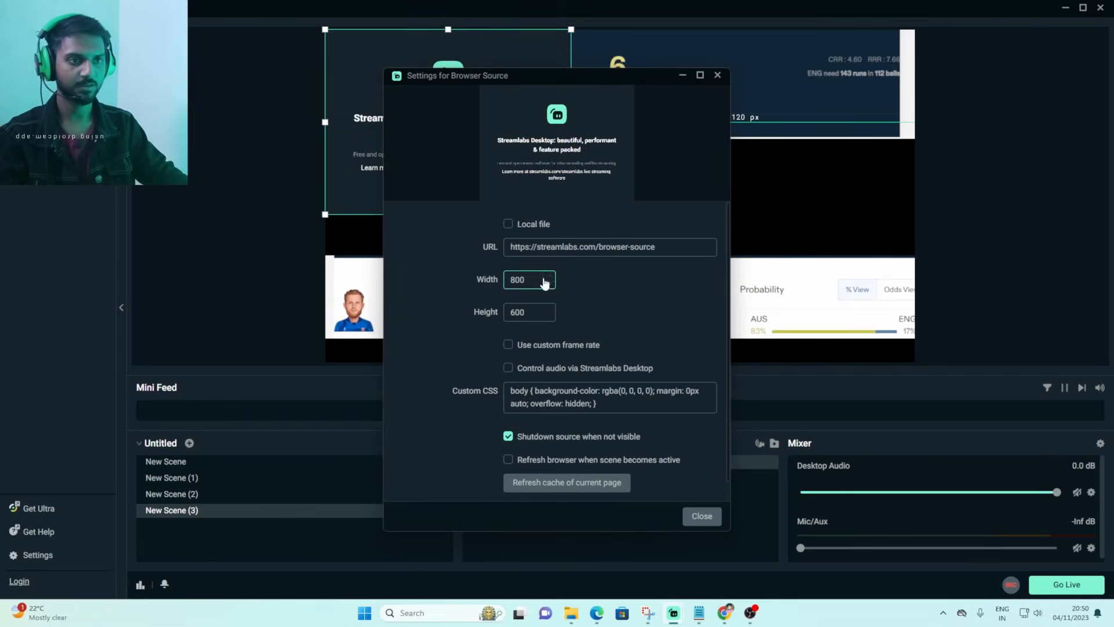
- Set the SRIKE source's width to 1200 and height to 1200
key("BackSpace")
key("BackSpace")
key("BackSpace")
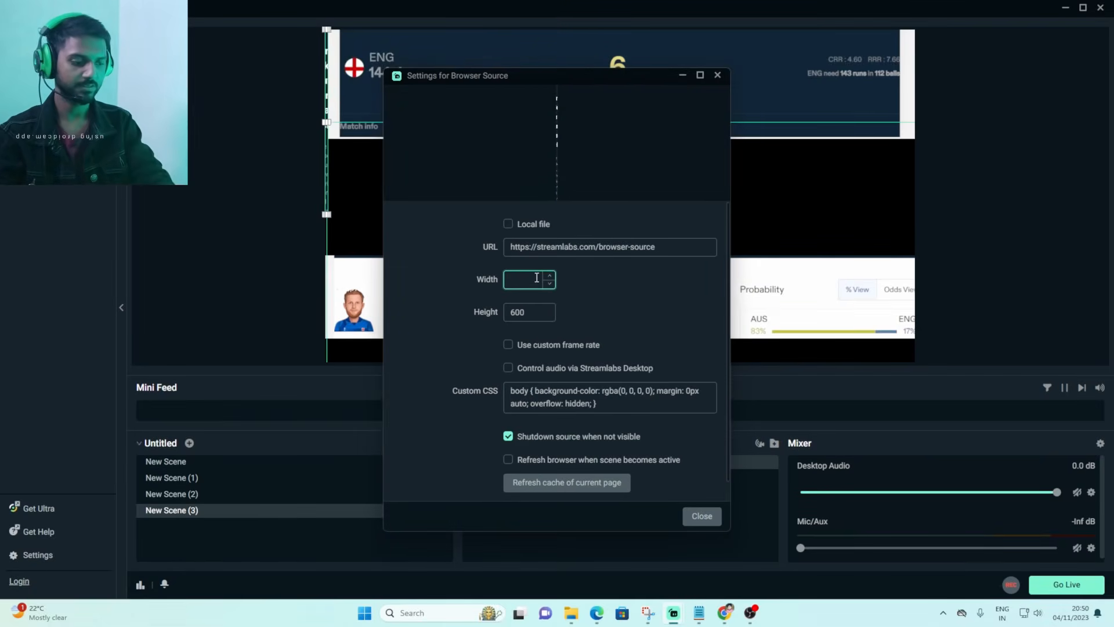
type("1200")
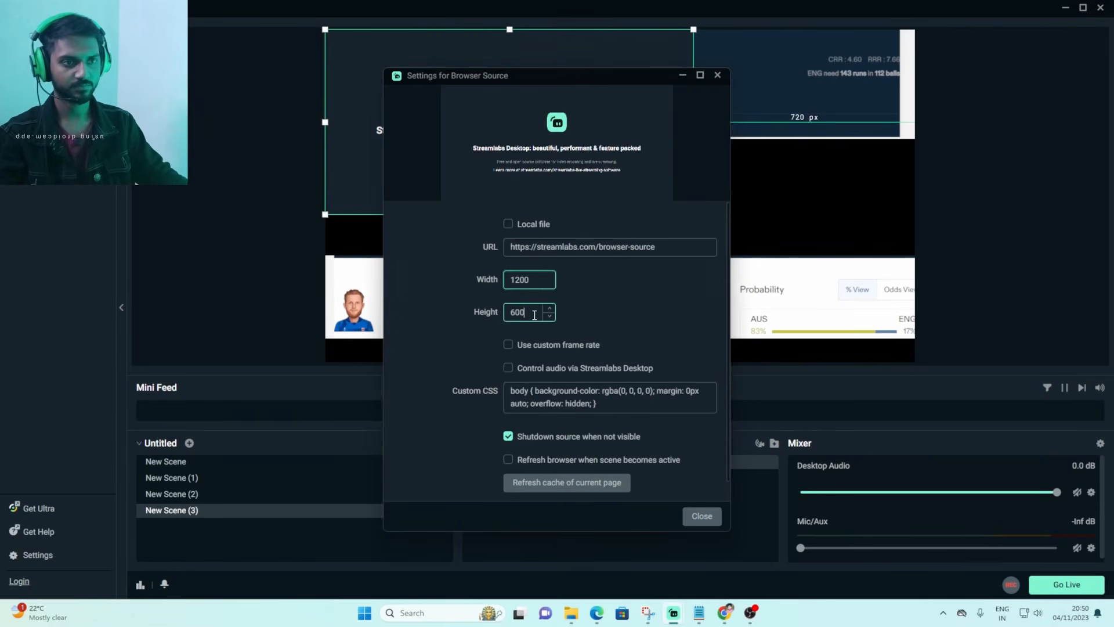
key("BackSpace")
key("BackSpace")
key("BackSpace")
type("1200")
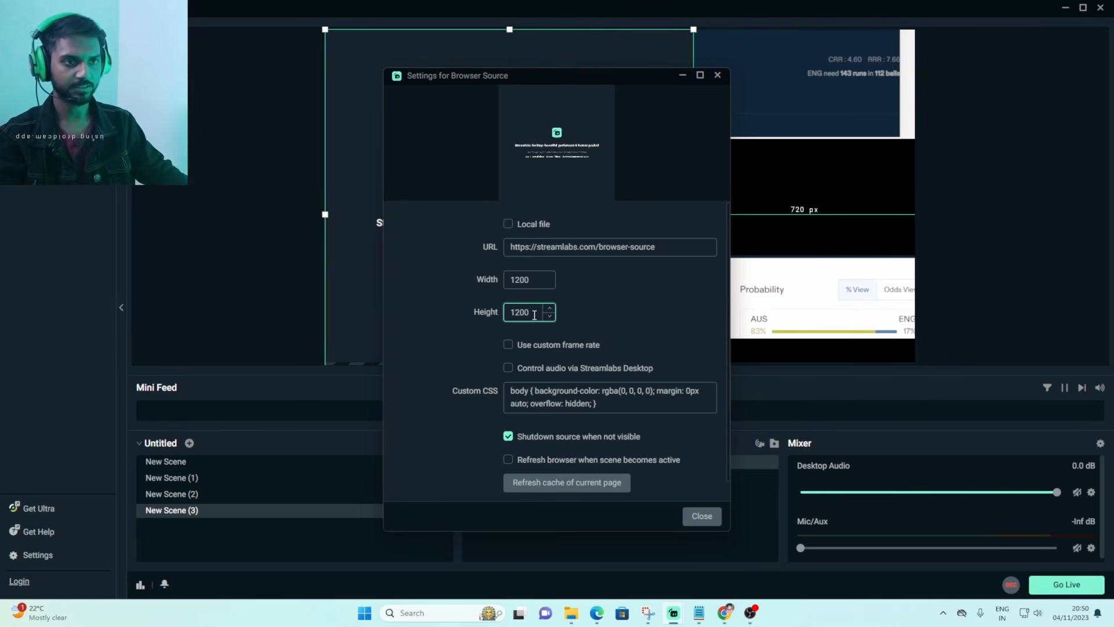
- Replace the SRIKE source's URL with the copied CREX live match address and close its settings
left_click(561, 249)
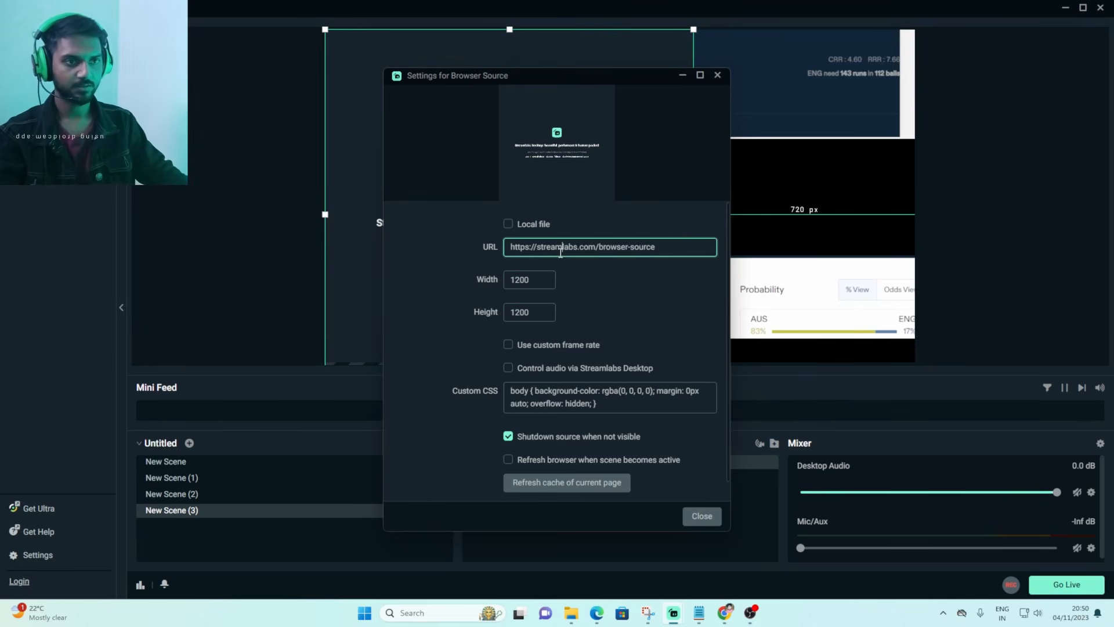
key("ctrl+a")
key("BackSpace")
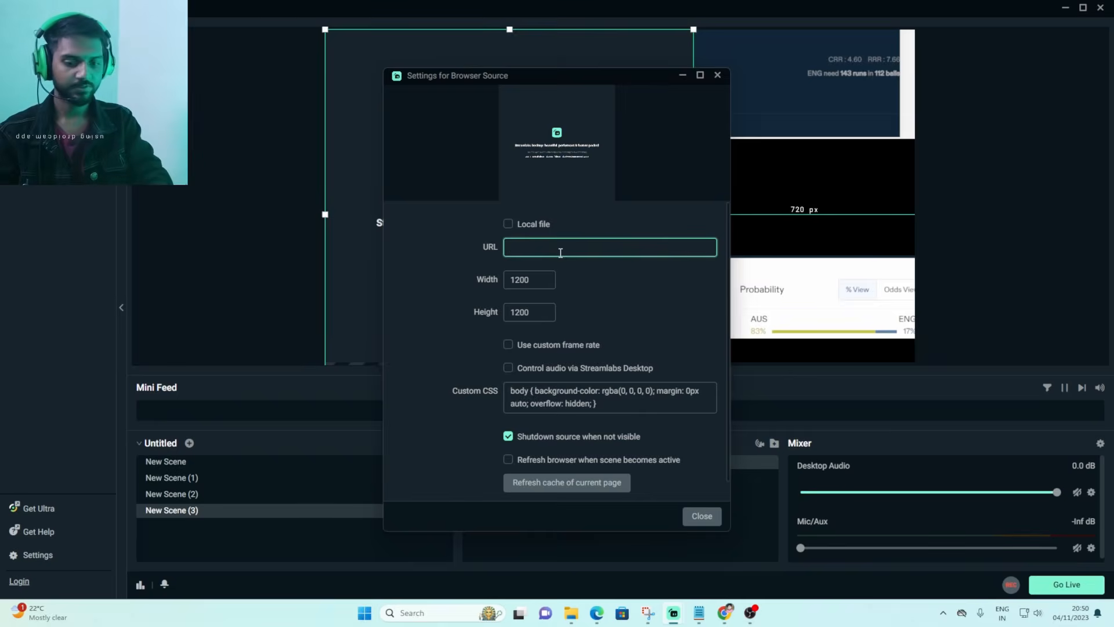
key("ctrl+v")
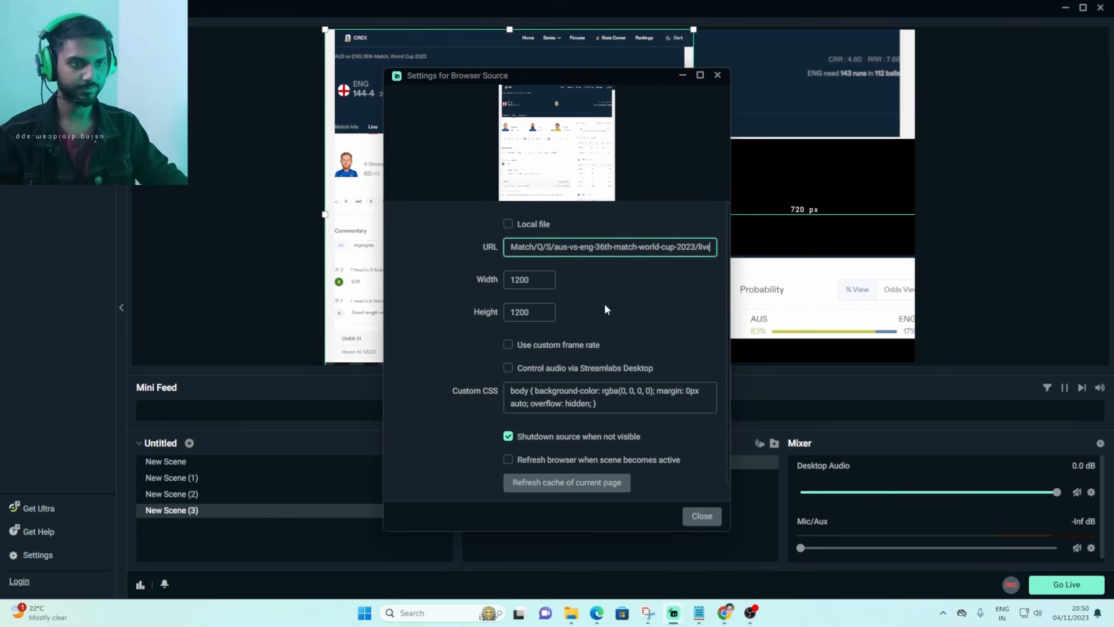
left_click(703, 516)
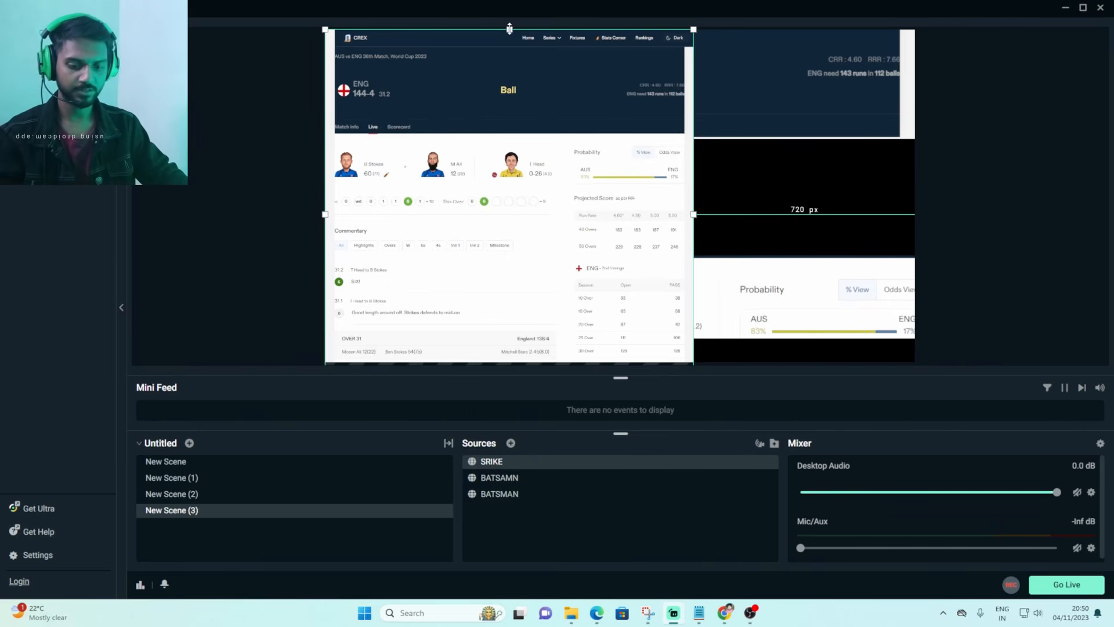
- Crop the SRIKE source to a thin strip at the players' scores and place it along the lower edge of the canvas
left_click_drag(509, 35, 513, 190)
left_click_drag(522, 302, 538, 181)
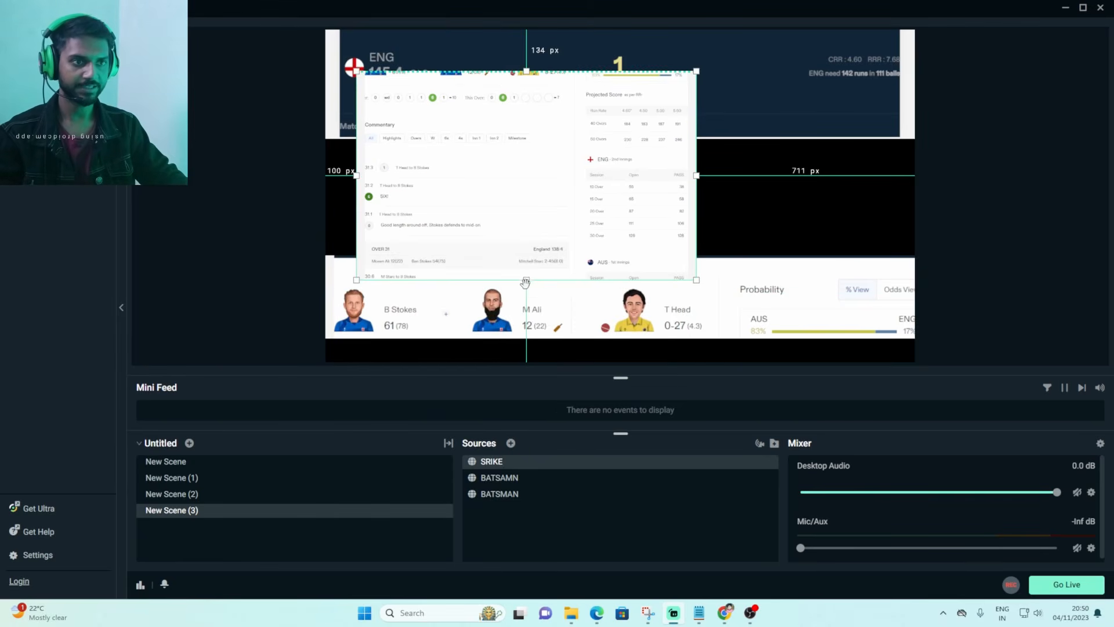
left_click_drag(526, 279, 498, 353)
- Scale the SRIKE strip beyond the full canvas width and move the BATSAMN strip up slightly to leave a gap above it
left_click_drag(652, 355, 1046, 346)
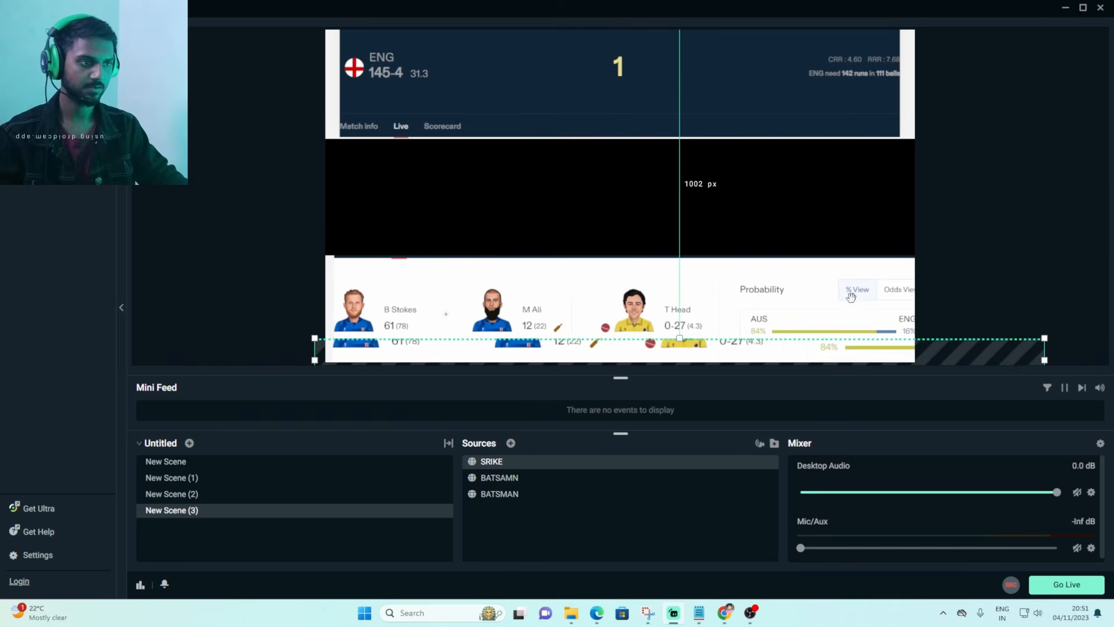
left_click_drag(709, 324, 708, 312)
left_click(1020, 186)
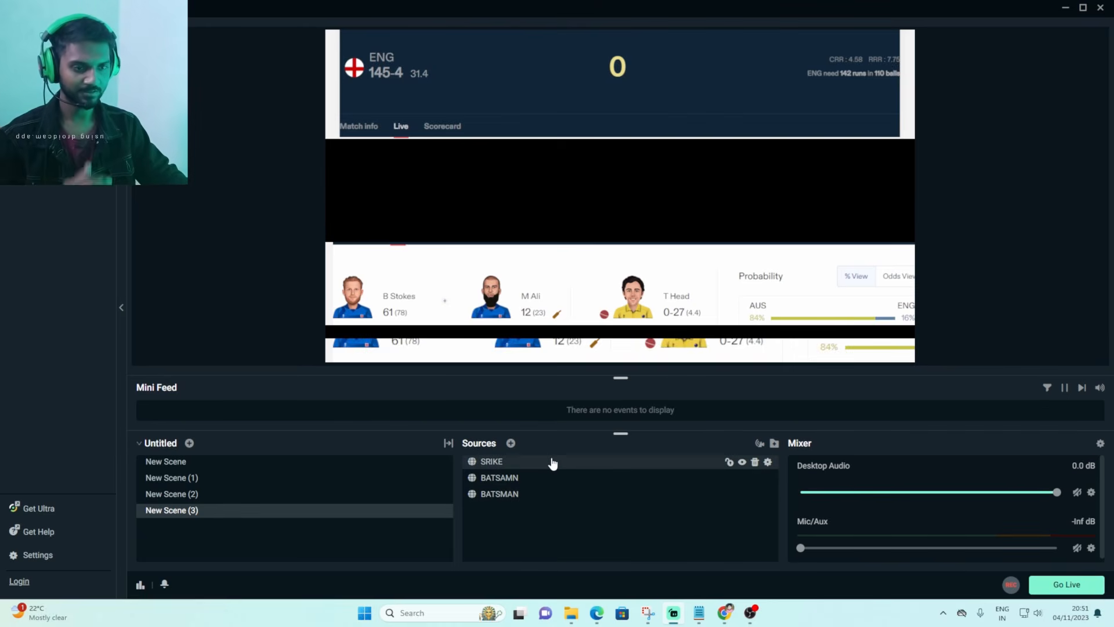
- Add a new Media File source named GAME to the scene
left_click(510, 444)
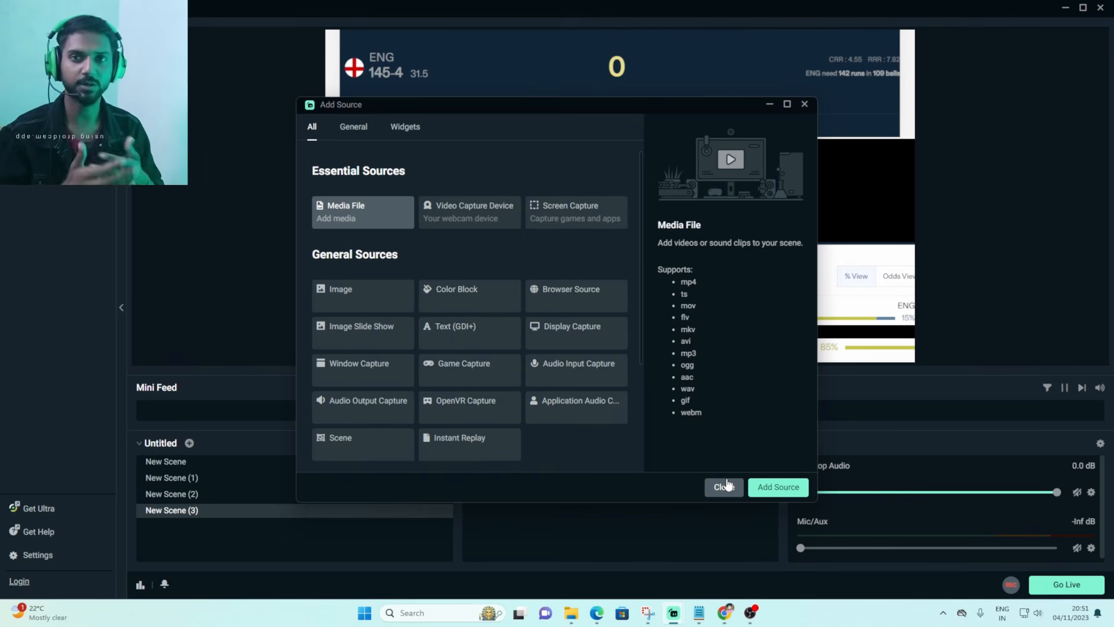
left_click(778, 489)
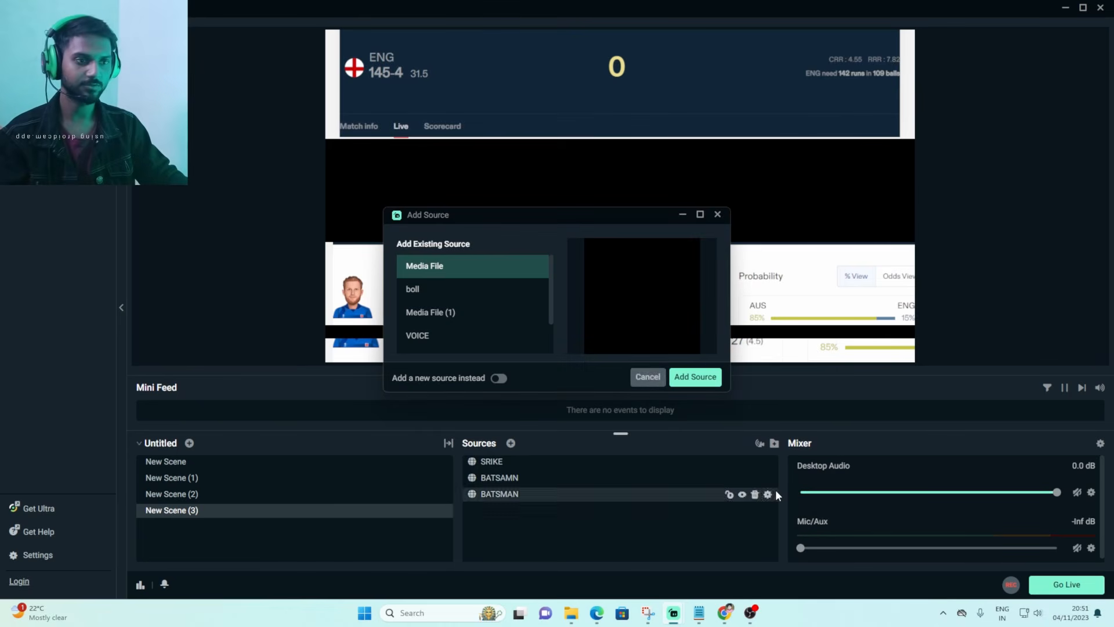
left_click(497, 379)
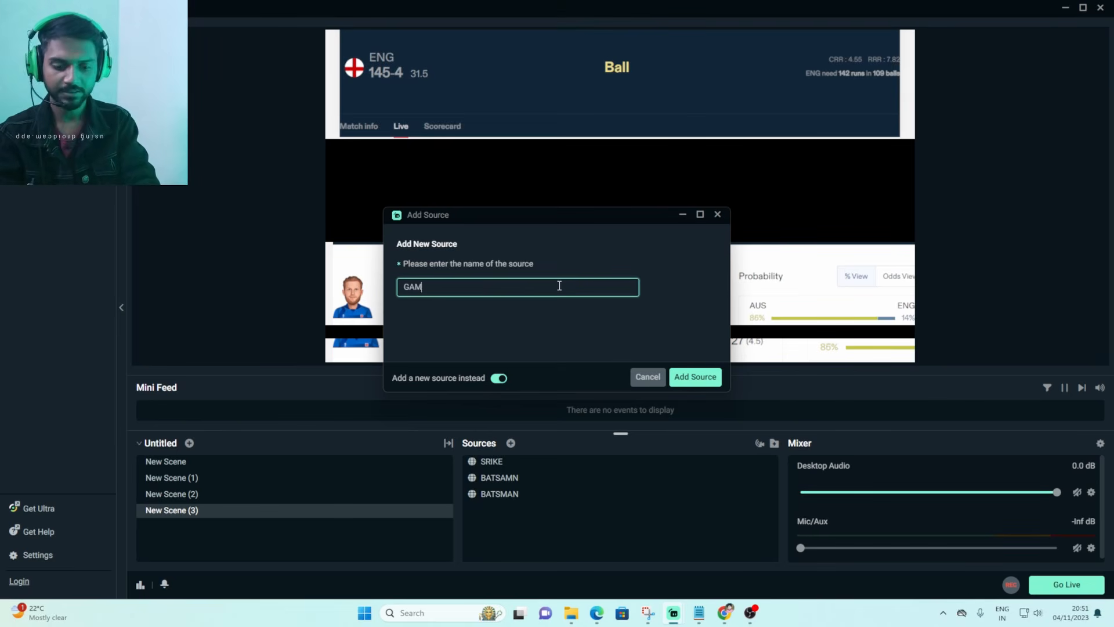
left_click(687, 379)
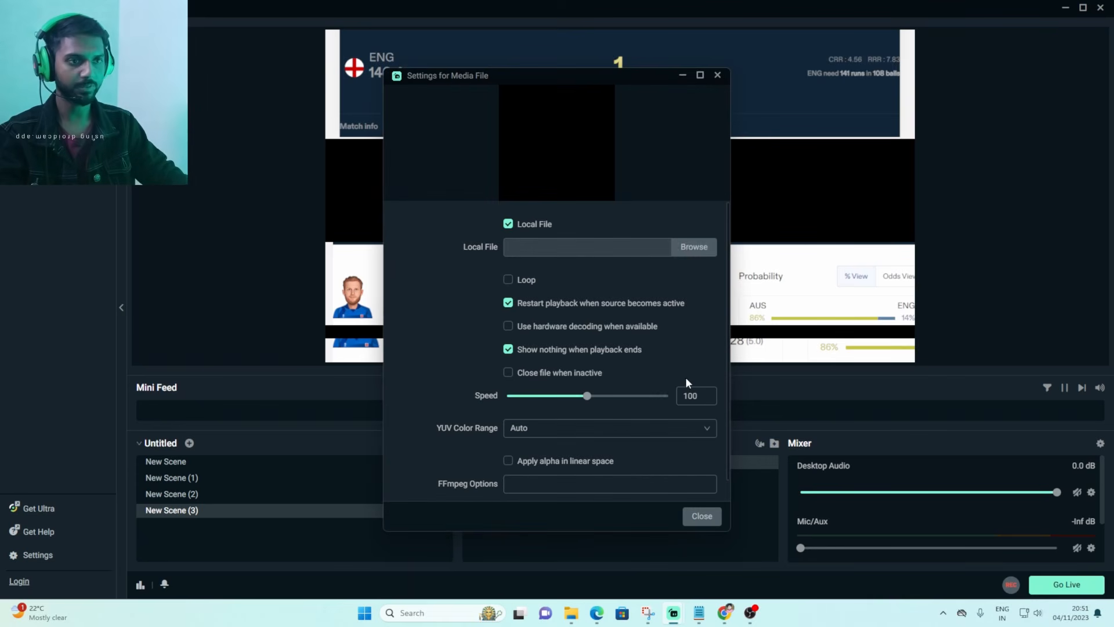
- Load the video "newzeland inng pakistan .mov" into the GAME source and place that source beneath the three browser sources
left_click(690, 249)
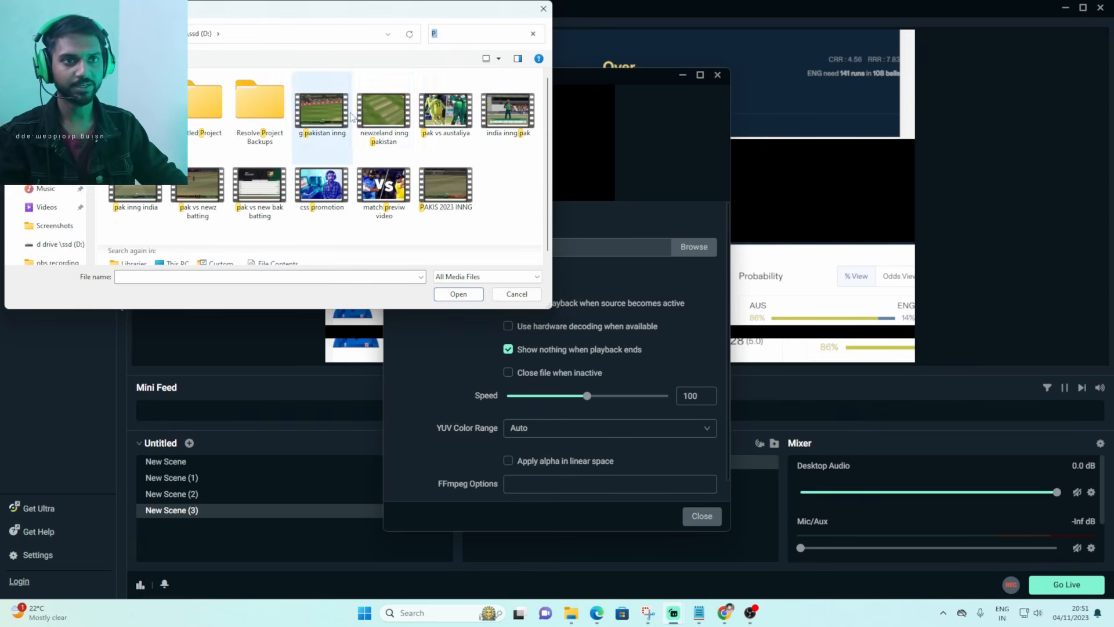
double_click(380, 109)
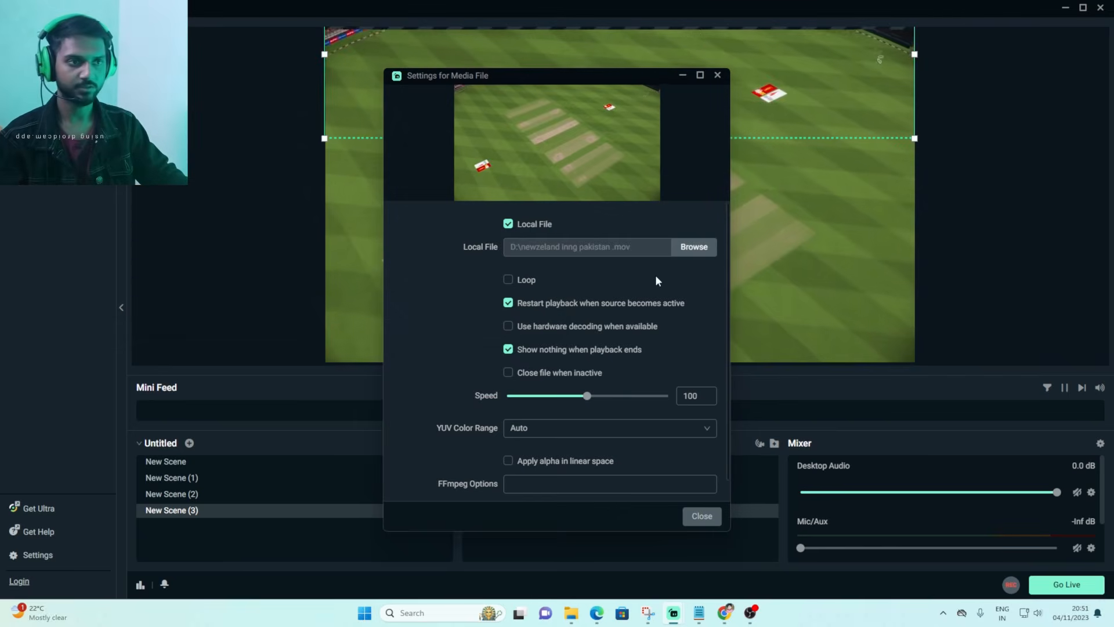
left_click(705, 517)
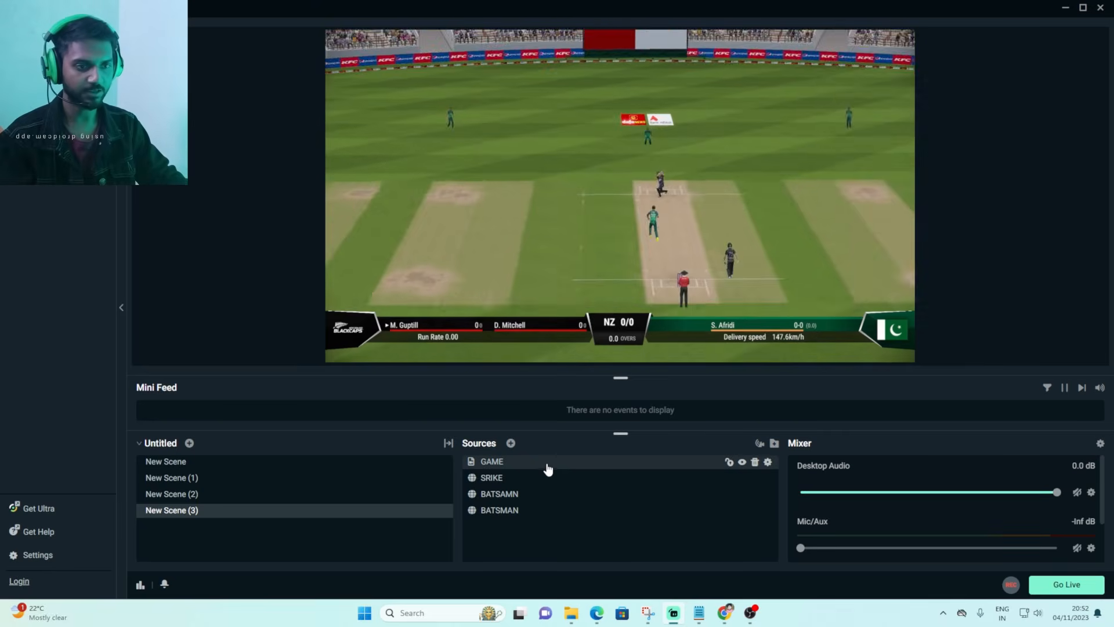
left_click_drag(548, 469, 545, 520)
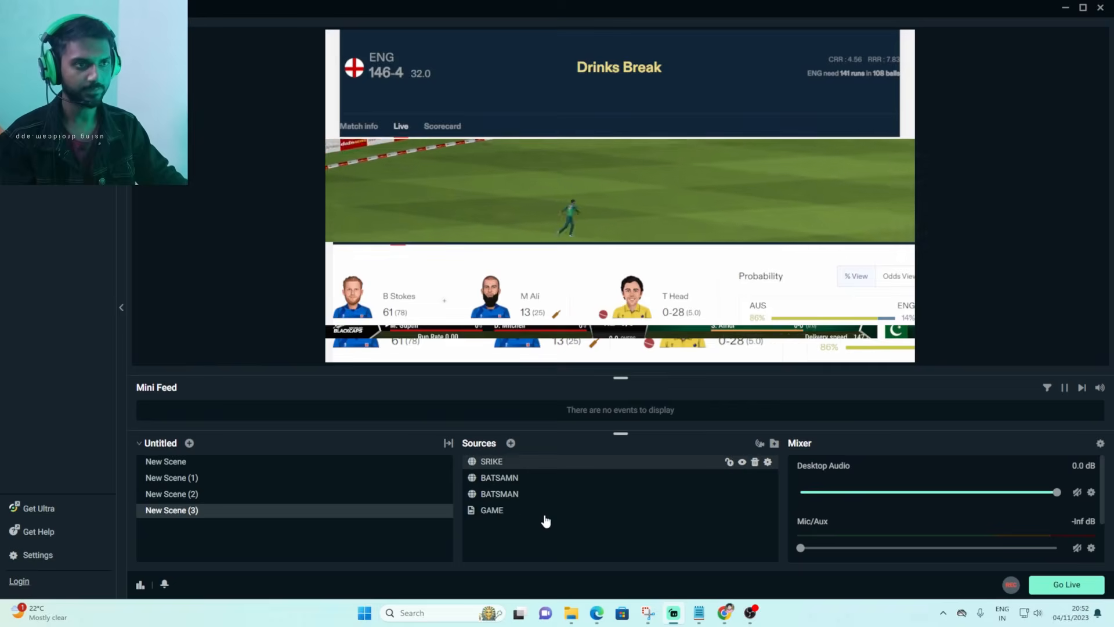
left_click_drag(614, 464, 572, 519)
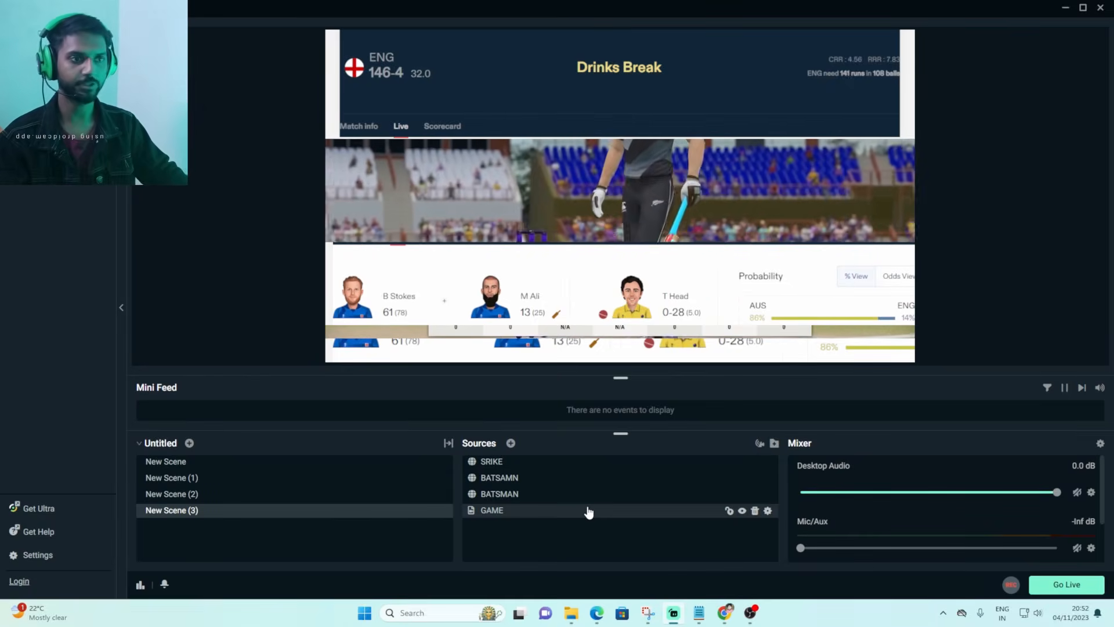
- Enlarge the BATSMAN score strip past both sides of the canvas so its white side margins fall outside
left_click(790, 104)
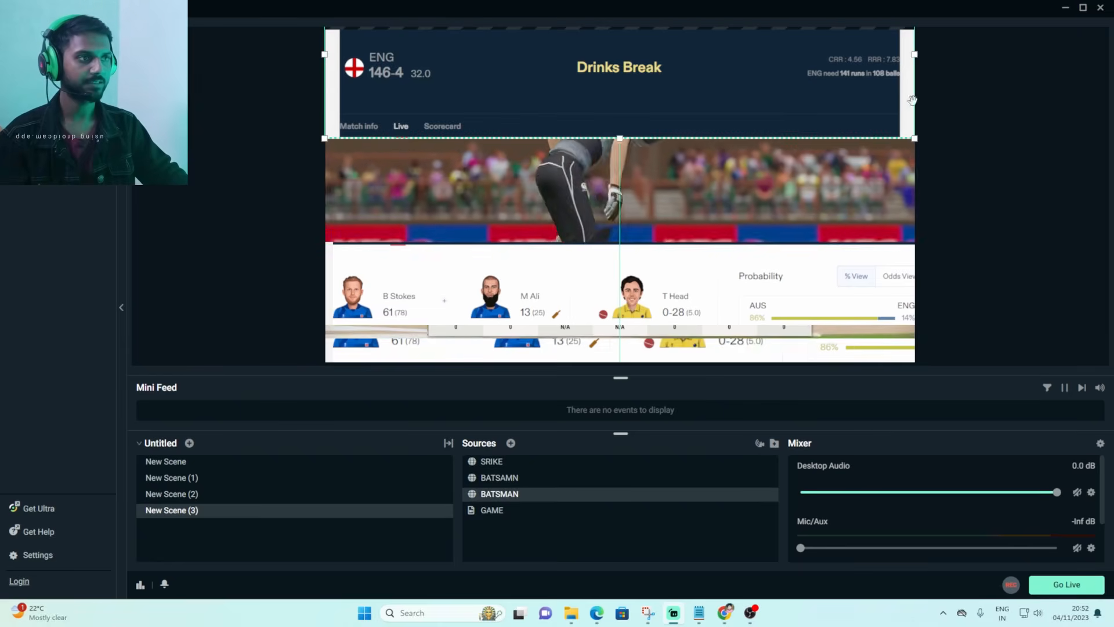
left_click_drag(914, 54, 941, 61)
left_click(971, 74)
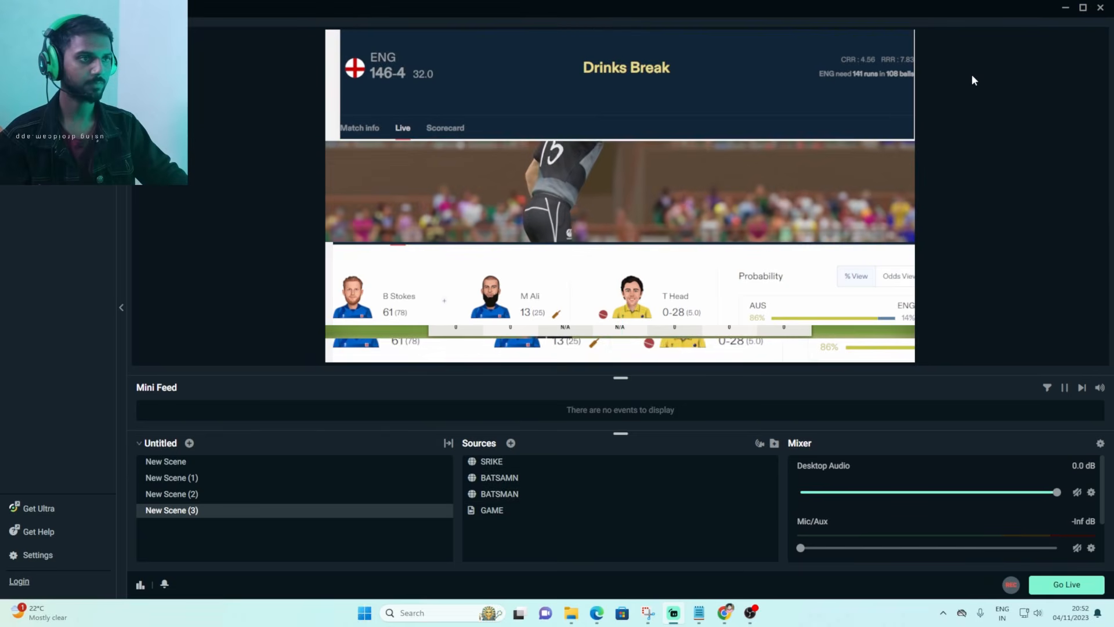
left_click(741, 94)
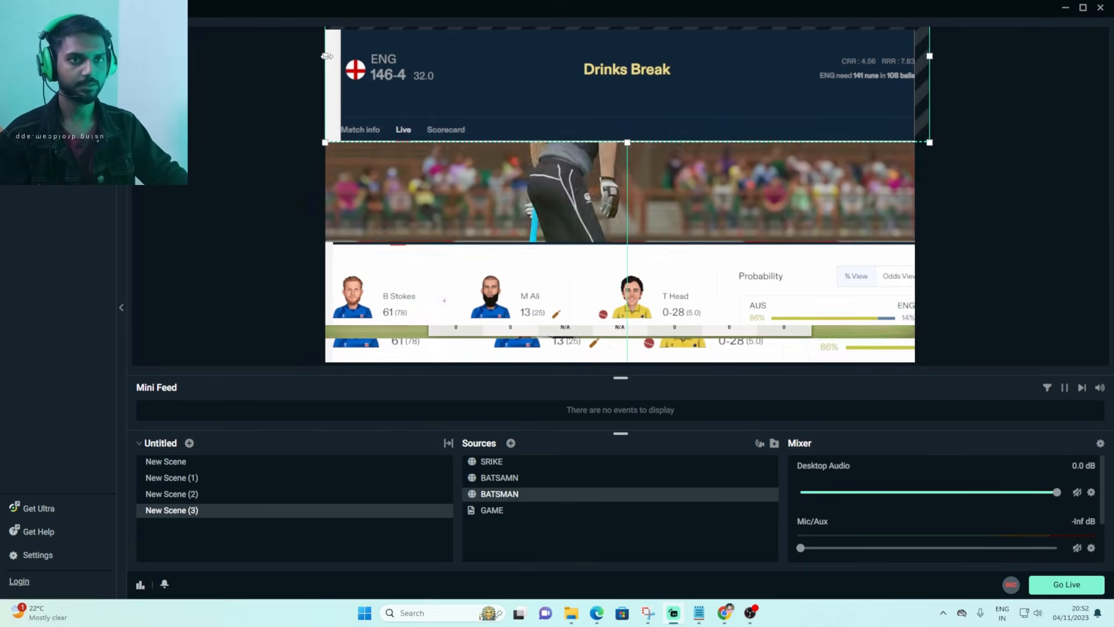
left_click_drag(326, 56, 310, 56)
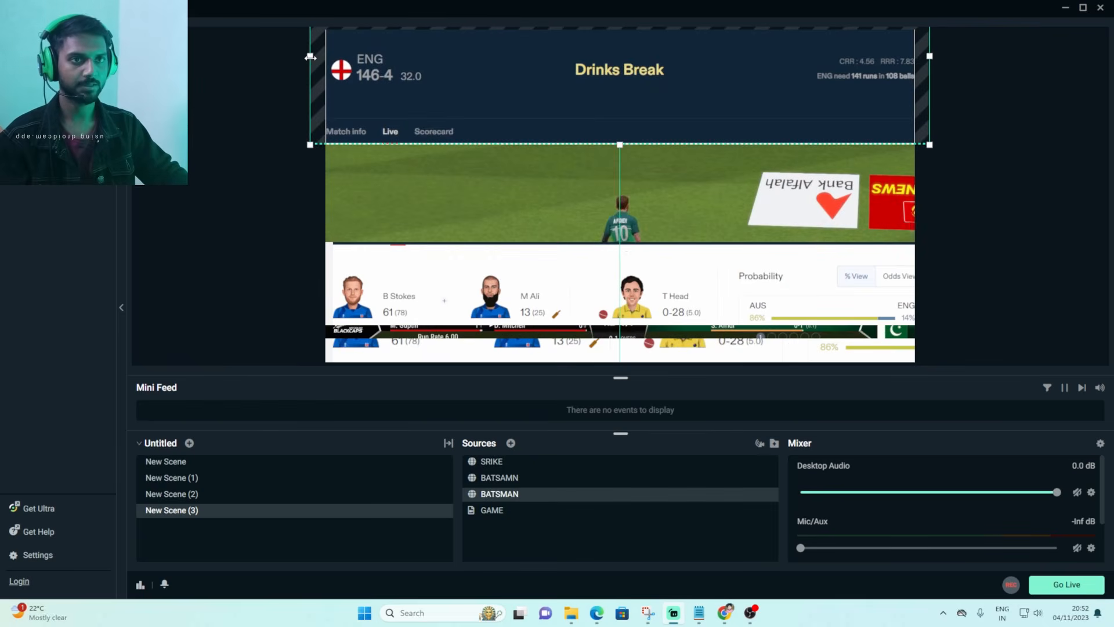
left_click(1027, 126)
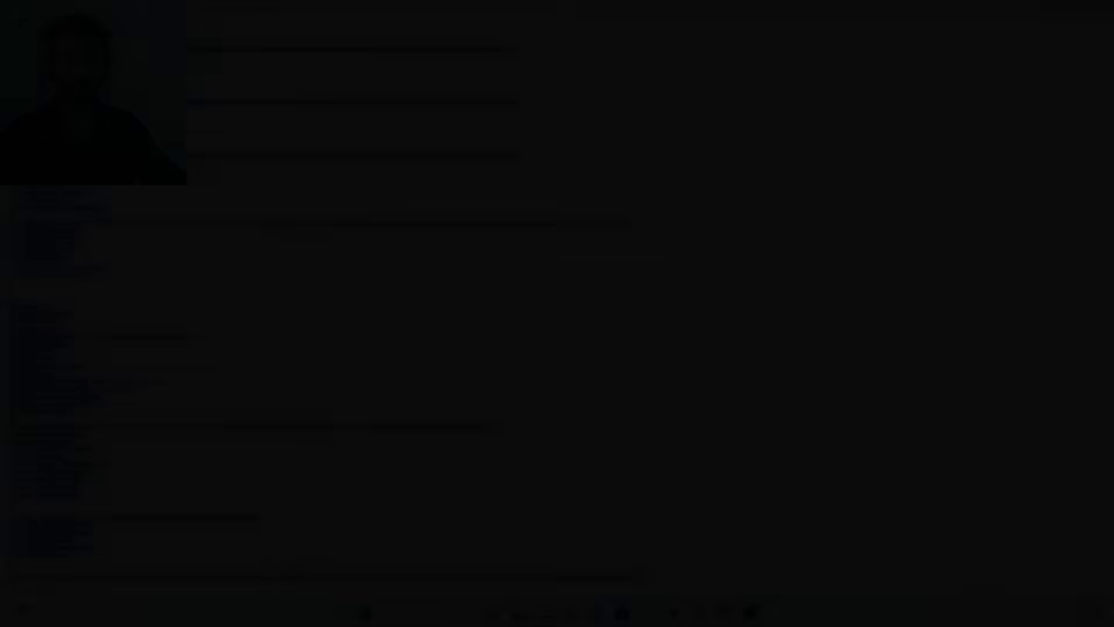
- Copy the scoreboard CSS from the text document and replace the BATSMAN source's custom CSS with it
right_click(107, 187)
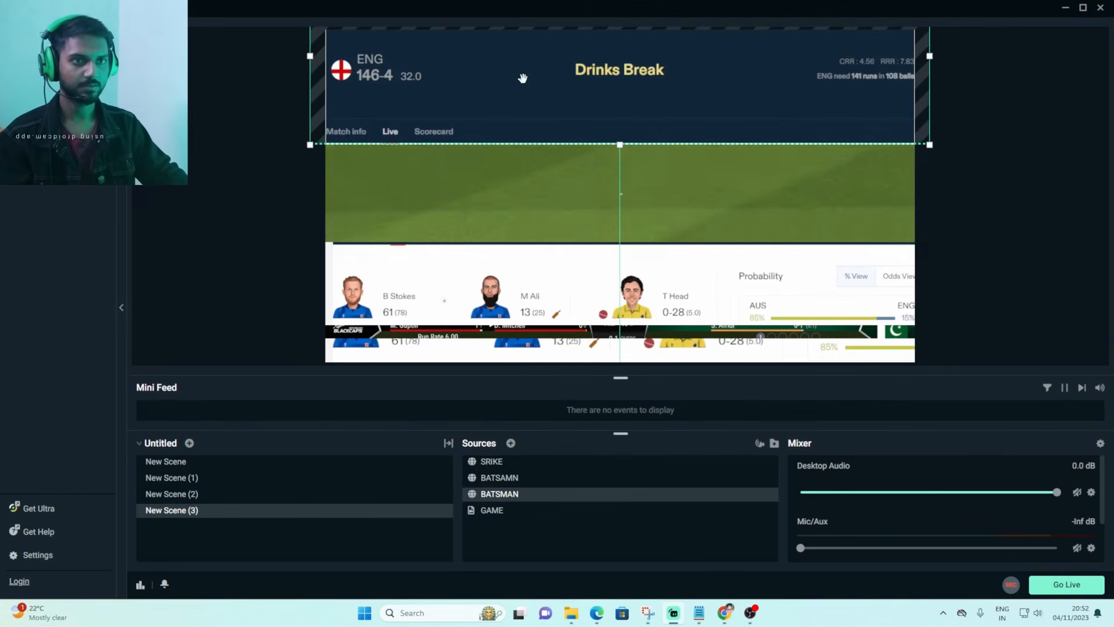
double_click(578, 499)
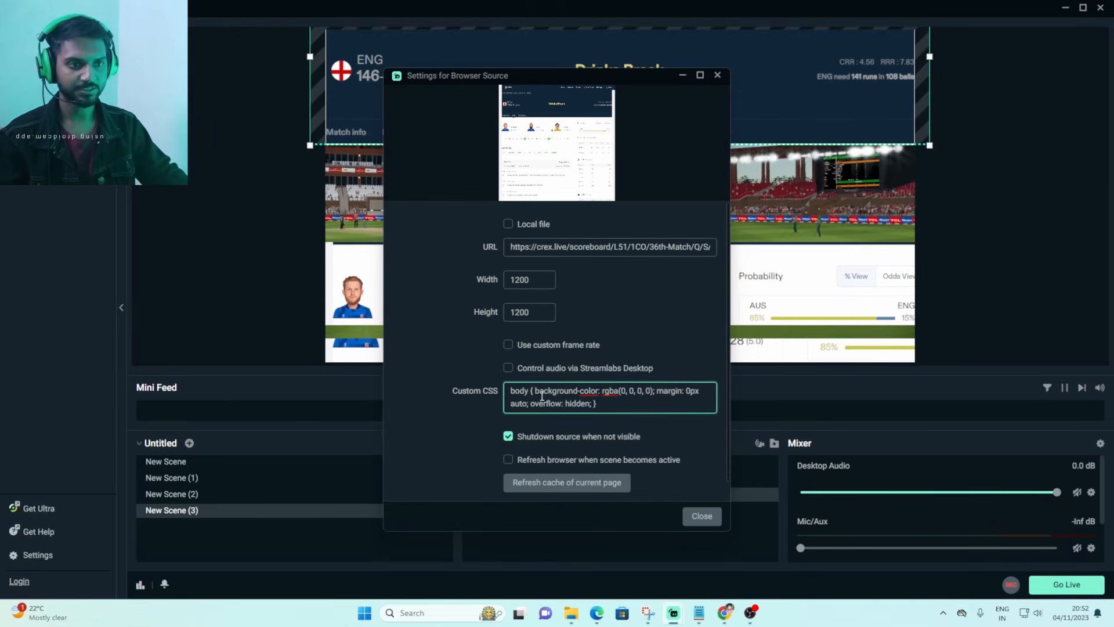
key("ctrl+a")
key("BackSpace")
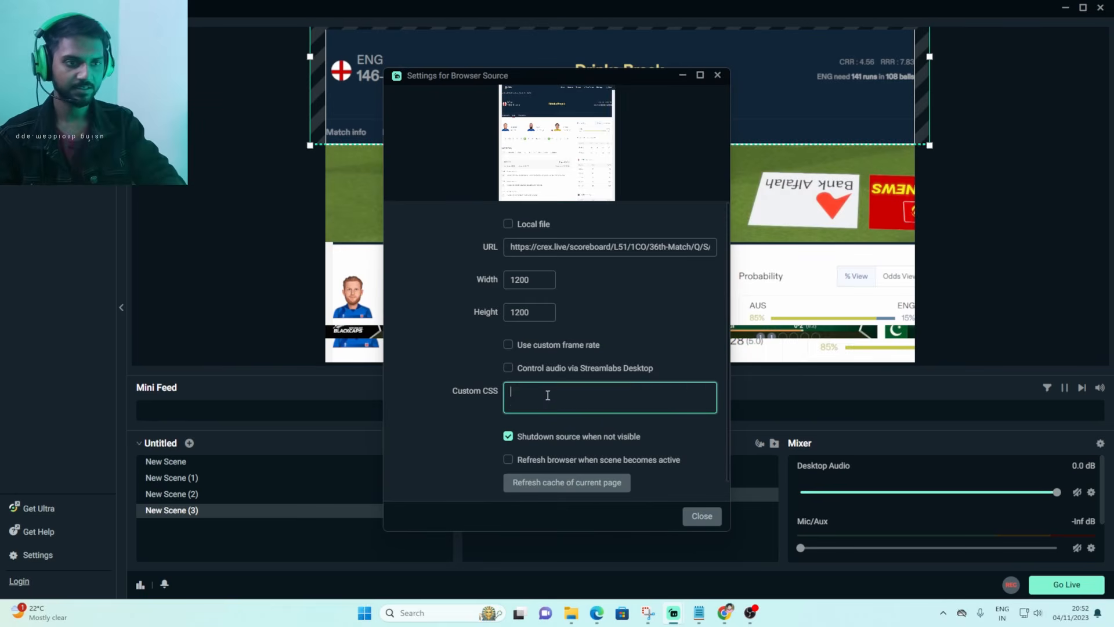
key("ctrl+v")
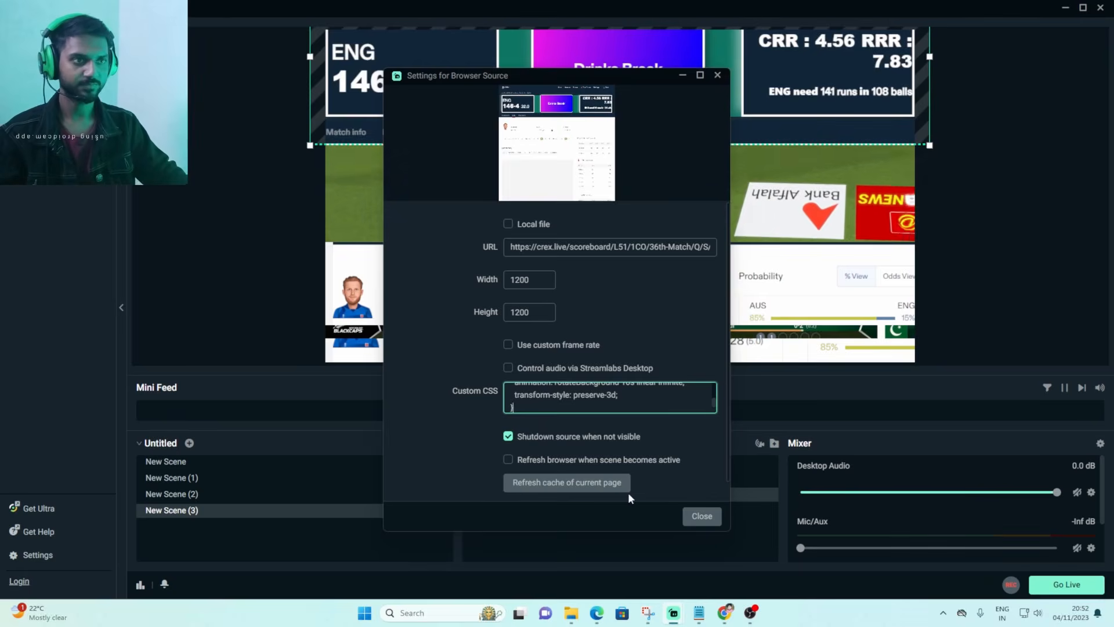
left_click(703, 517)
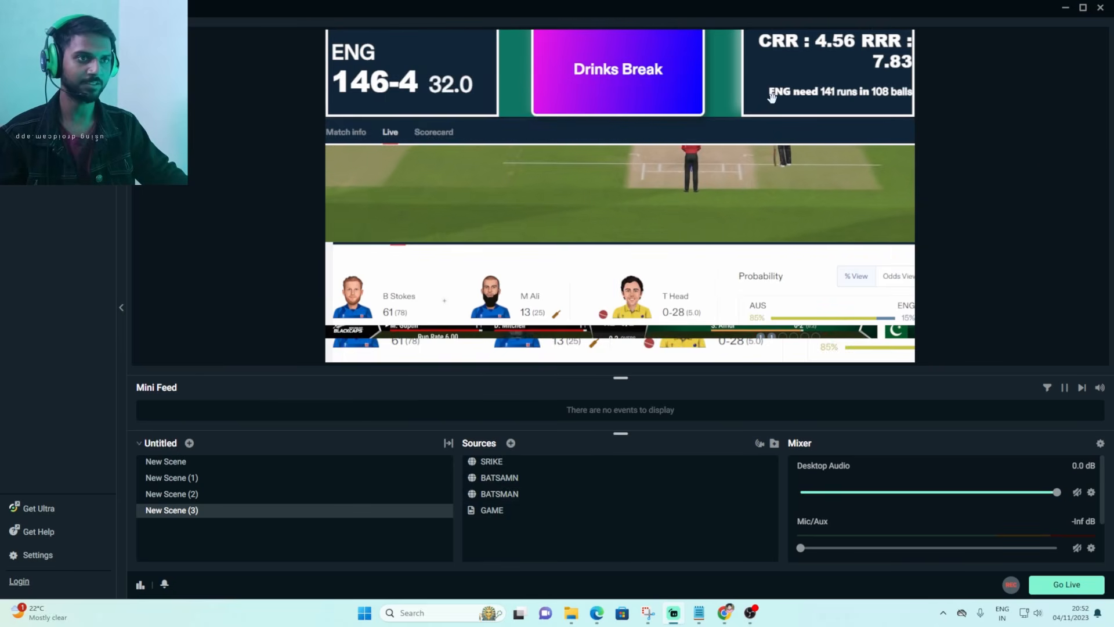
- Move the BATSMAN strip down to reveal its score boxes, crop off the Match info row, and fit the boxes within the canvas width
left_click_drag(743, 86, 748, 89)
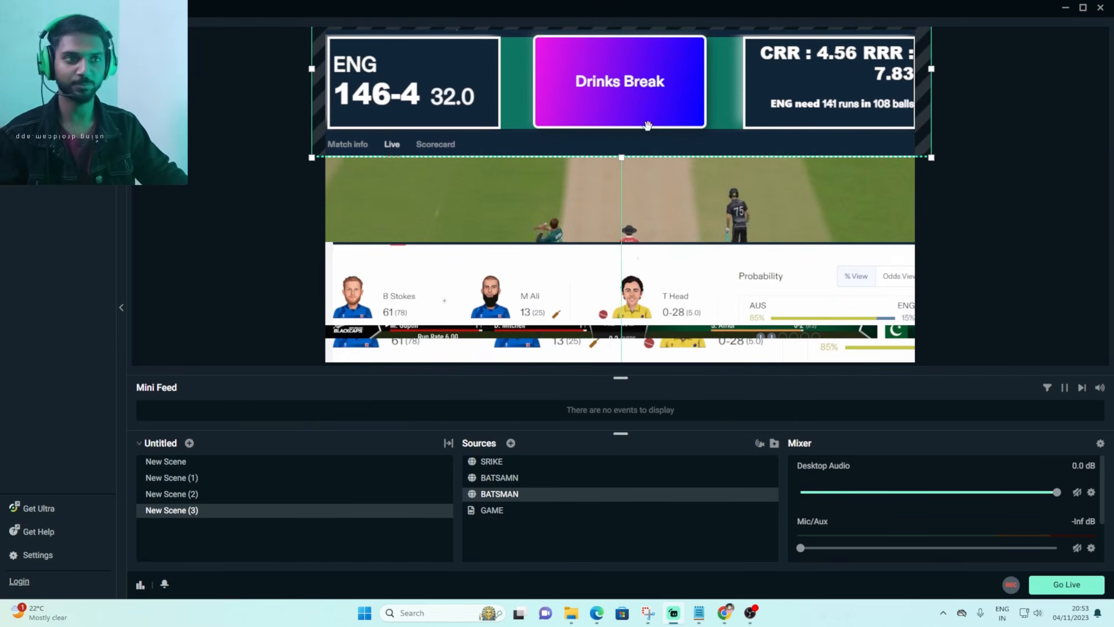
left_click_drag(623, 159, 621, 128)
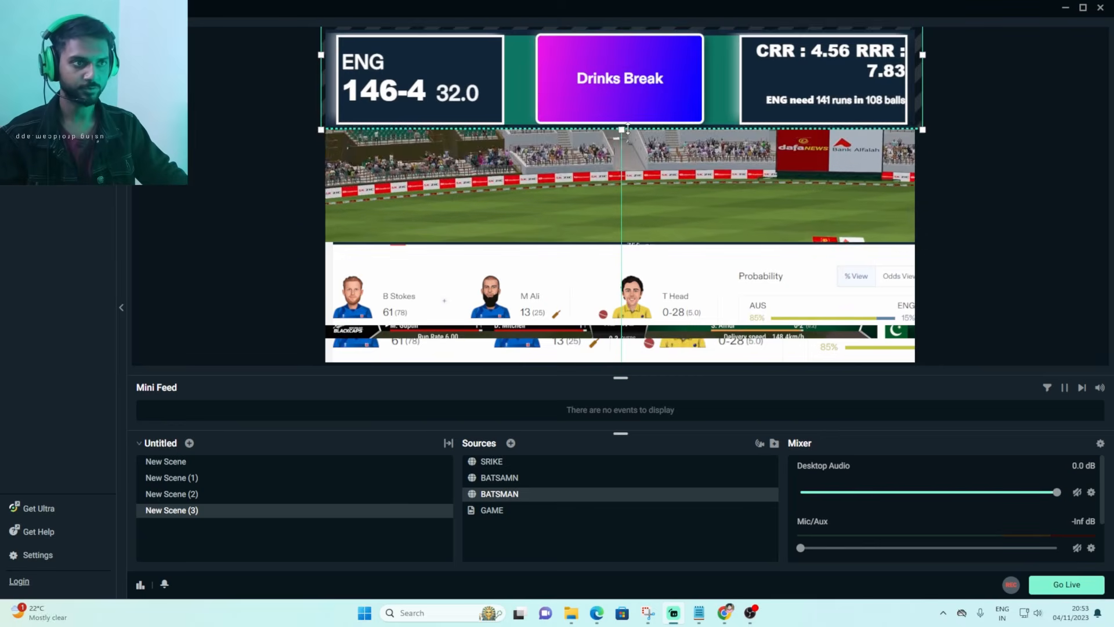
left_click(1023, 125)
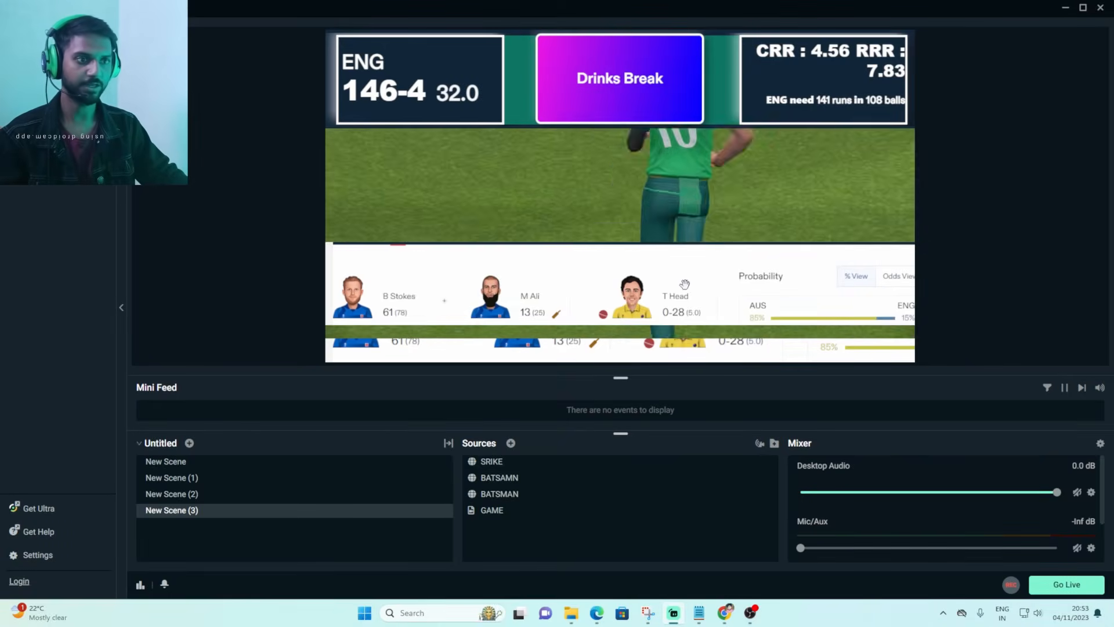
- Switch to File Explorer and open the Documents folder to get the CSS for the BATSAMN source
left_click(682, 284)
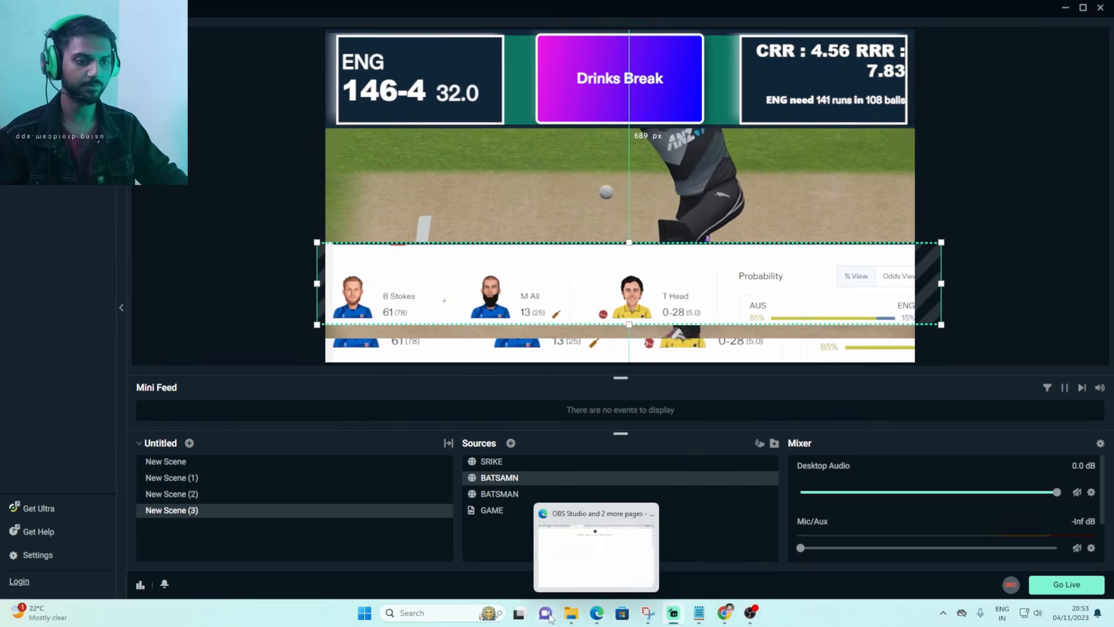
left_click(571, 618)
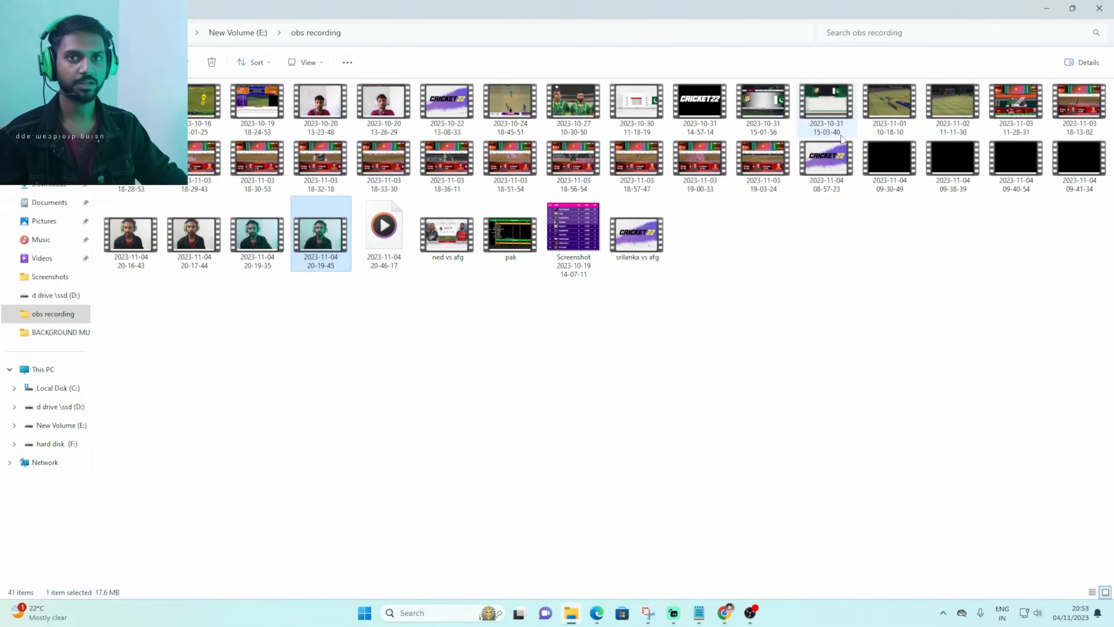
left_click(49, 202)
left_click(925, 35)
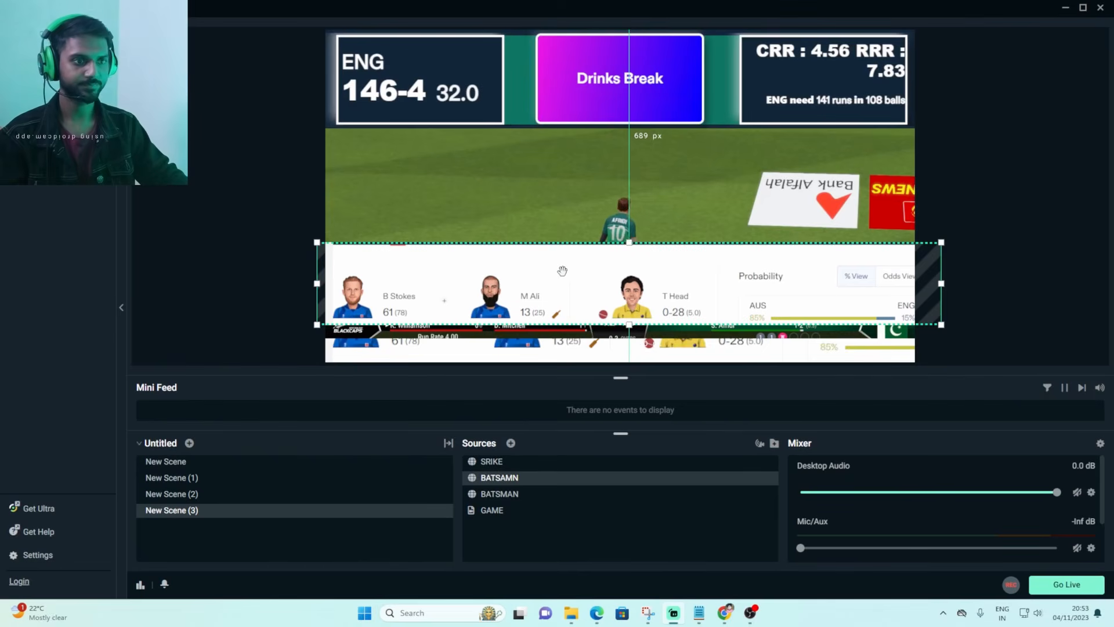
- Replace the BATSAMN source's custom CSS with the copied player-card code and close its settings
double_click(553, 483)
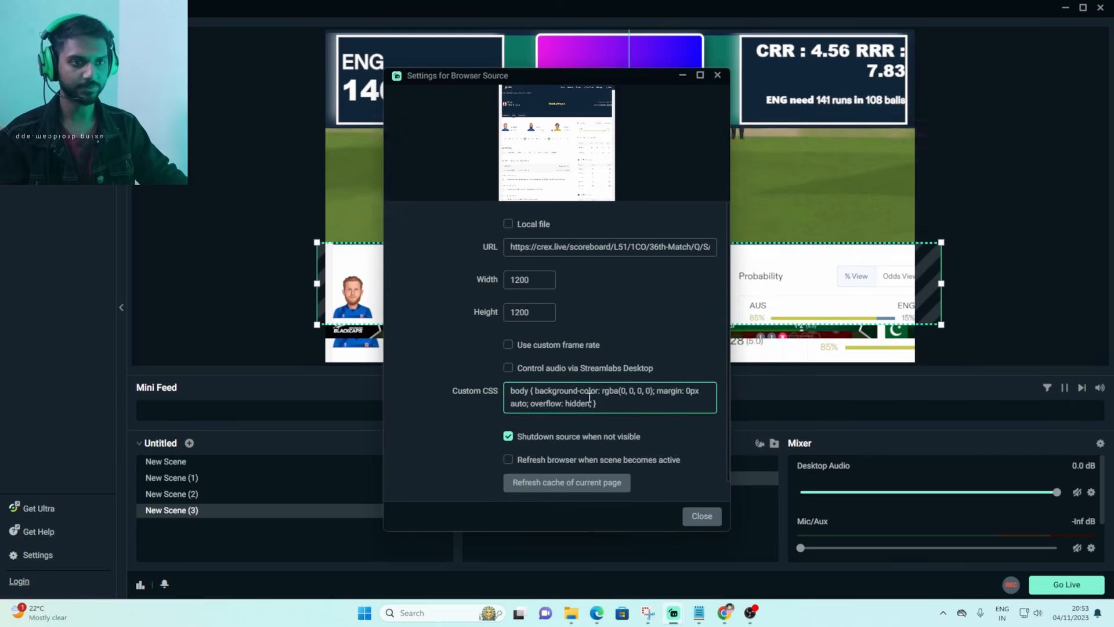
key("ctrl+a")
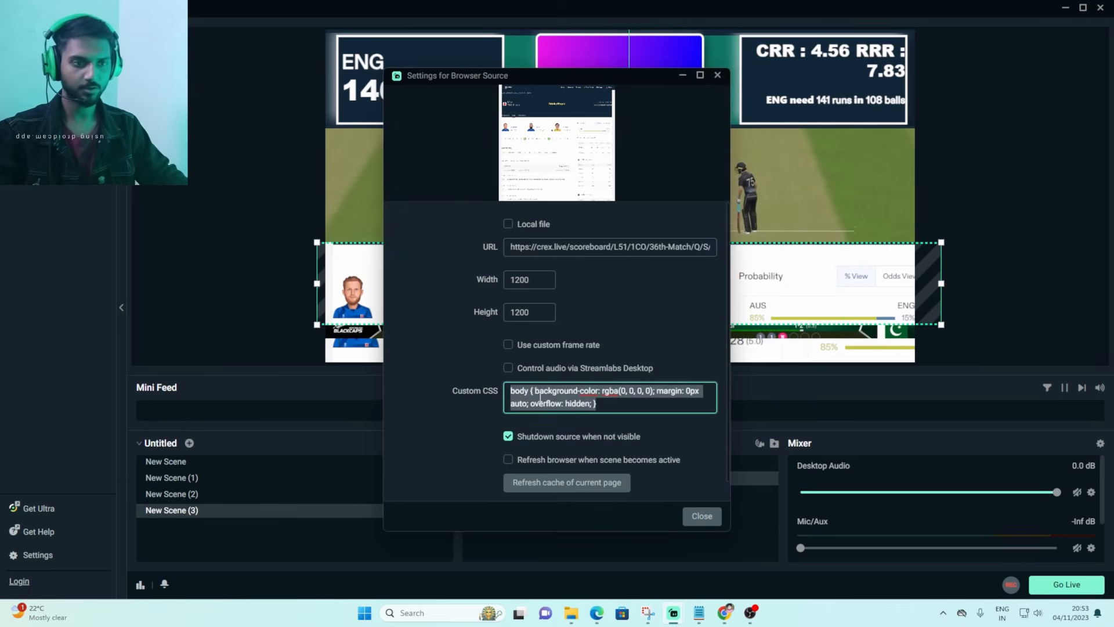
key("ctrl+v")
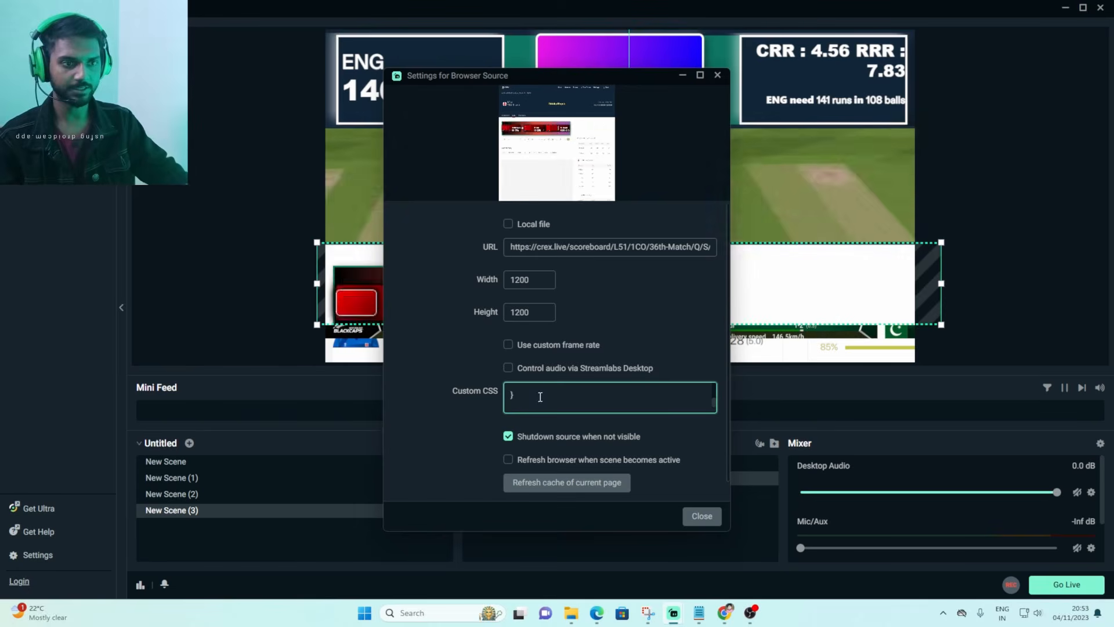
left_click(701, 516)
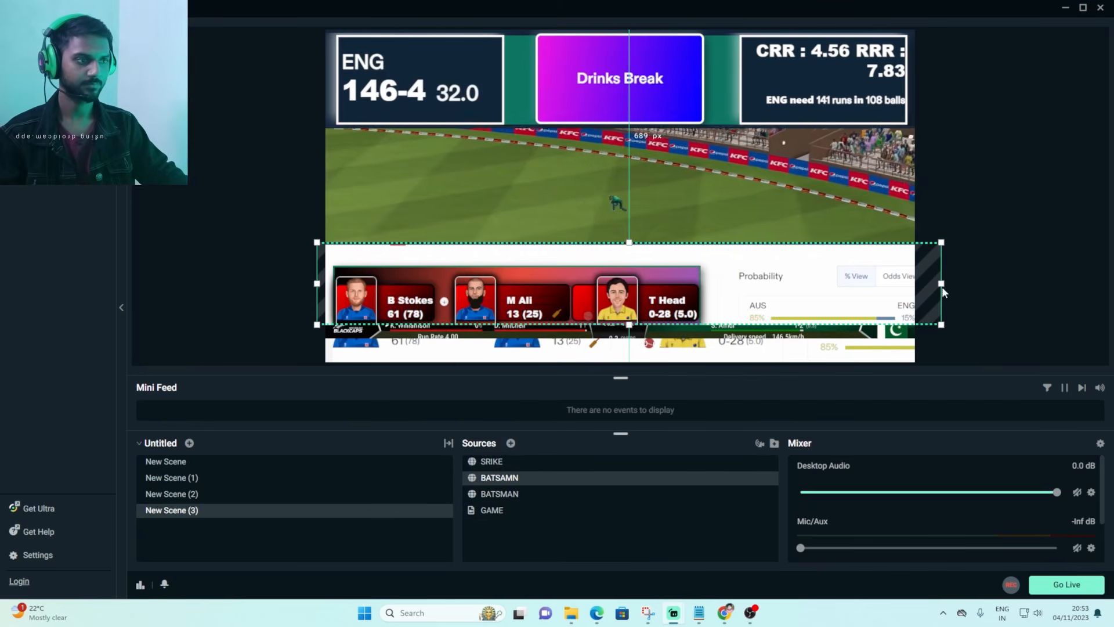
- Crop the probability area and the upper white band off the BATSAMN strip, and enlarge the player cards across the canvas
left_click_drag(942, 287, 702, 286)
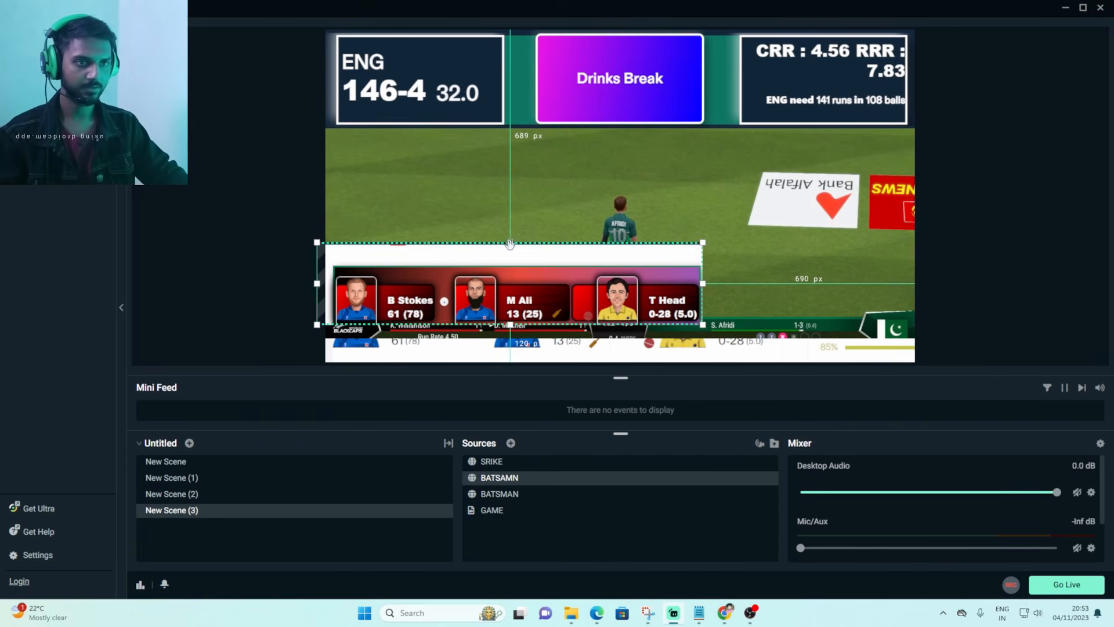
left_click_drag(510, 243, 512, 262)
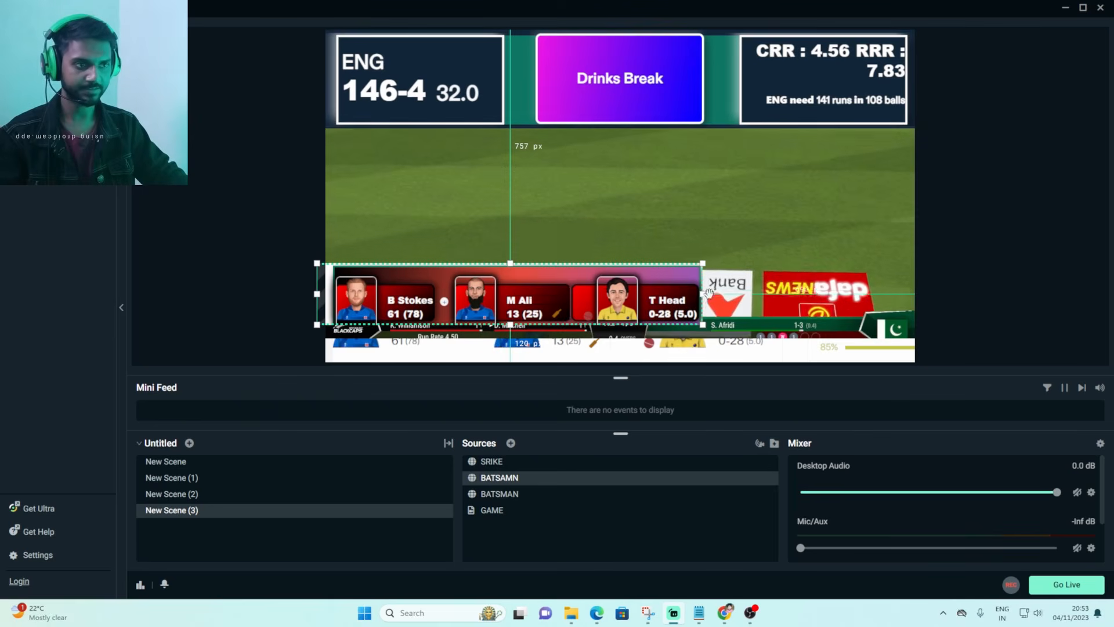
left_click_drag(703, 294, 915, 280)
left_click_drag(592, 290, 600, 286)
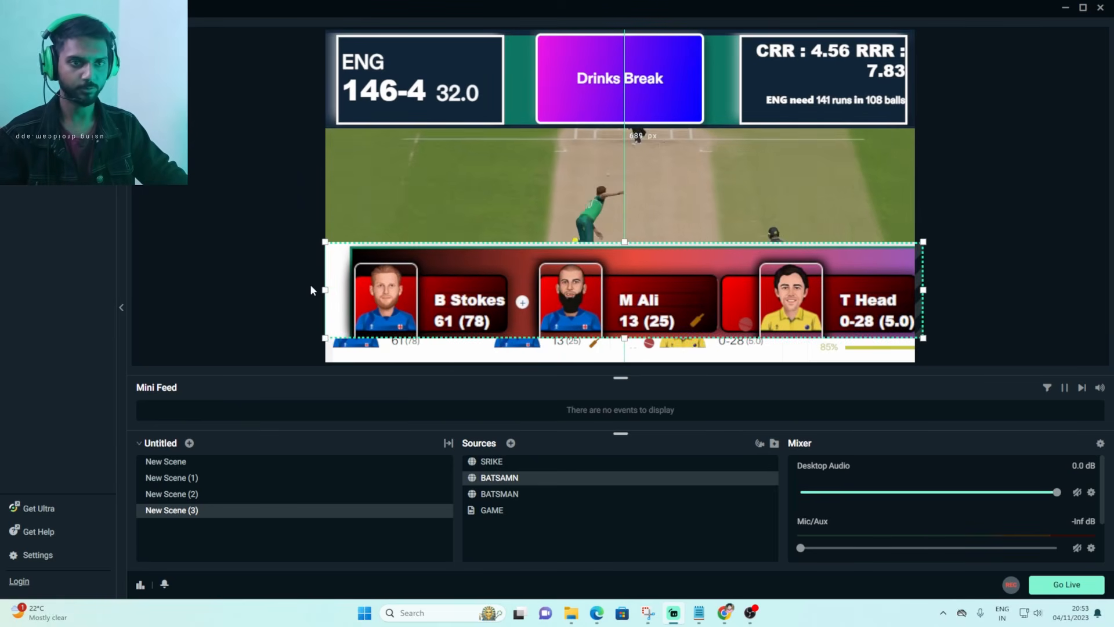
- Crop the remaining white from the BATSAMN strip's left and upper edges and rescale it to span the canvas width
left_click_drag(324, 288, 344, 287)
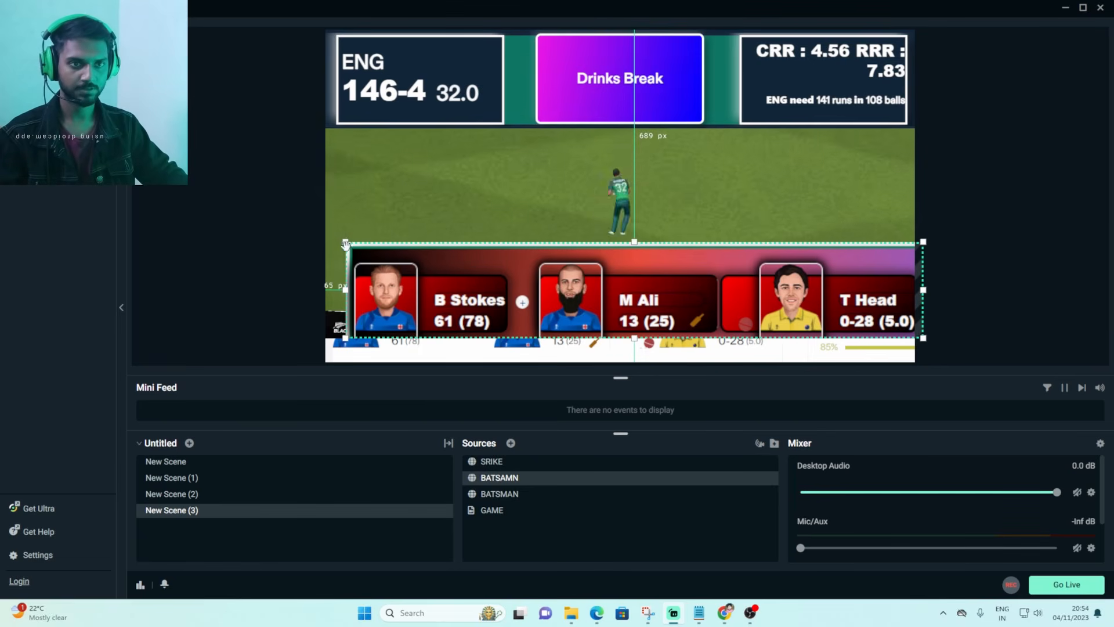
left_click_drag(344, 241, 326, 238)
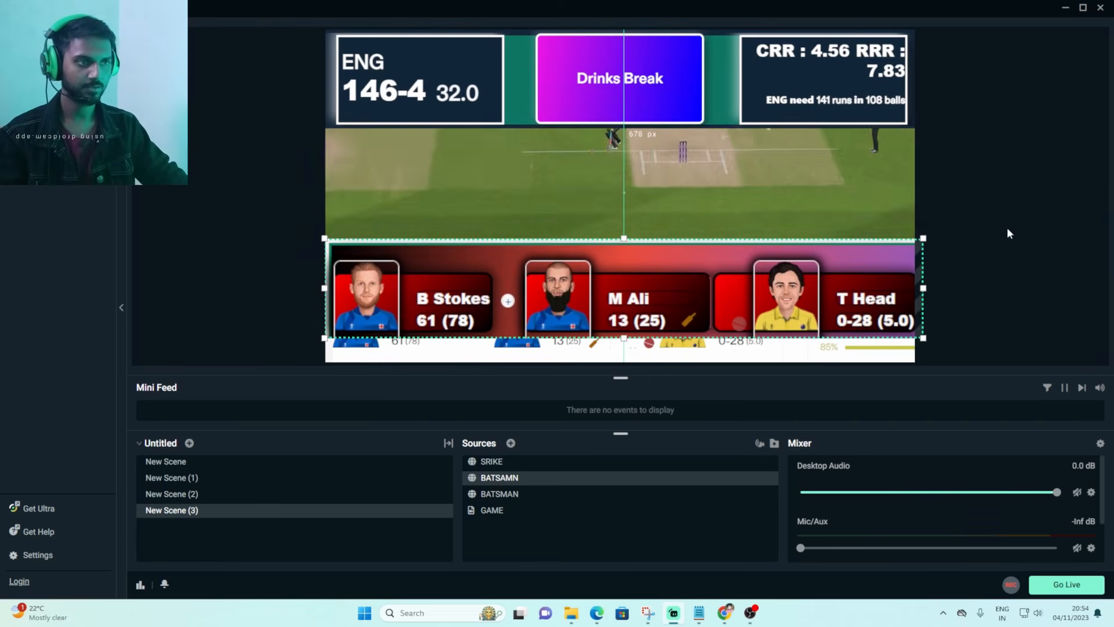
left_click(1019, 211)
left_click_drag(671, 267, 608, 231)
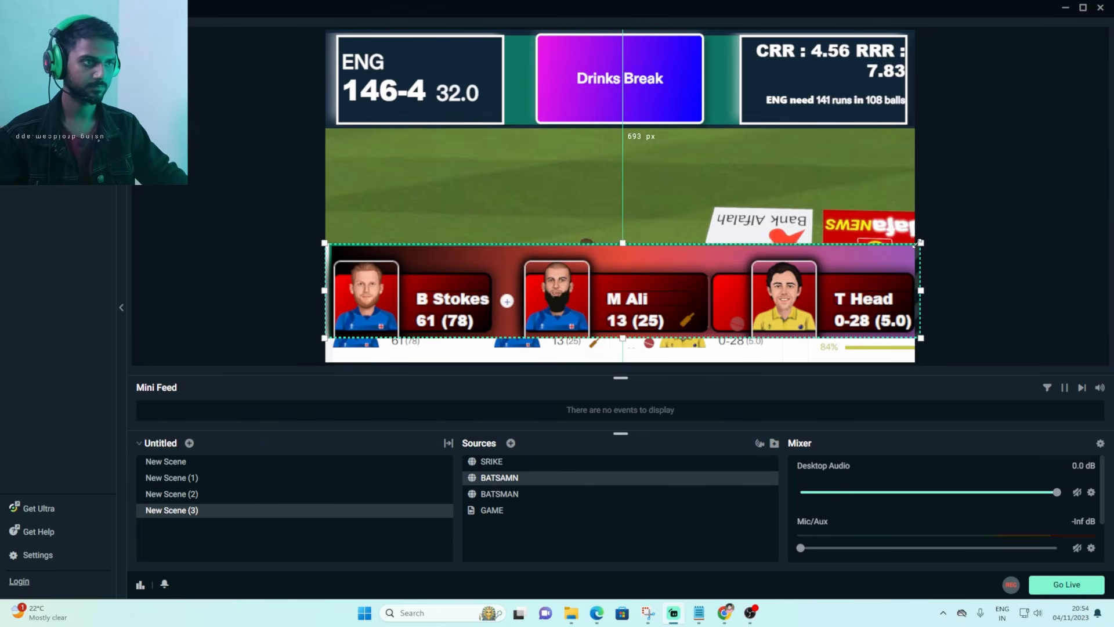
- Select the SRIKE source, switch to File Explorer and clear the previous BATS search in Documents
left_click(1078, 193)
left_click(690, 351)
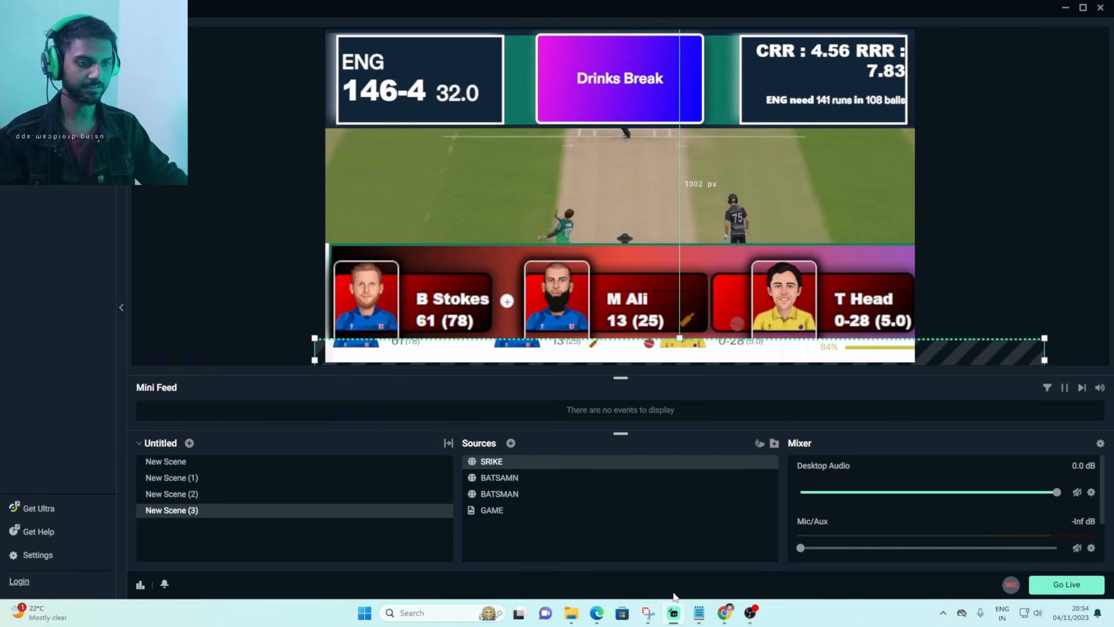
left_click(571, 614)
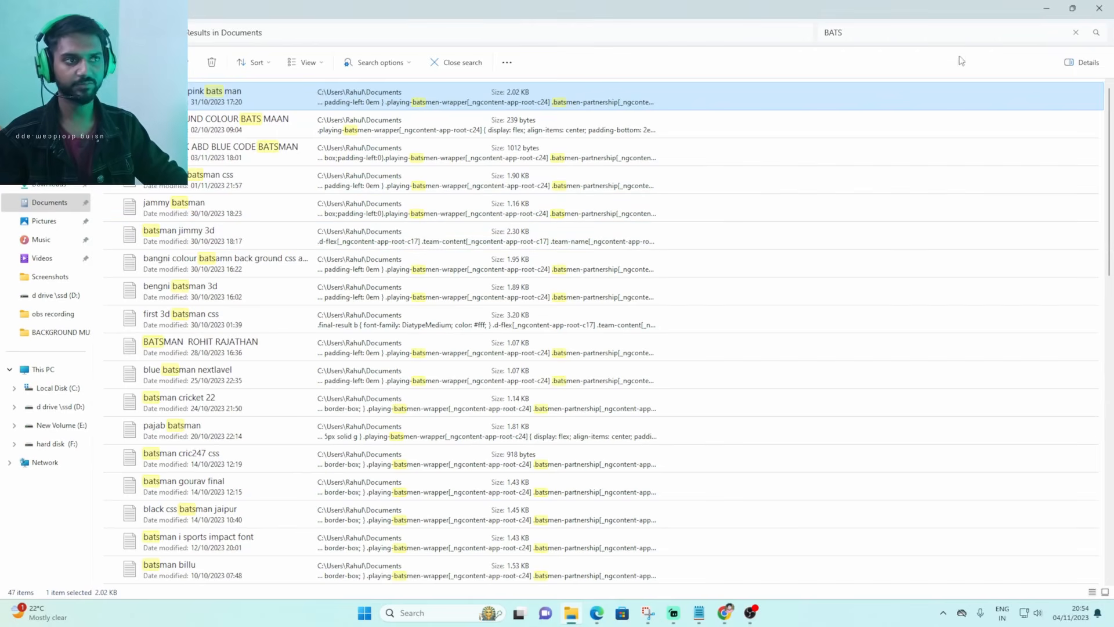
left_click(917, 36)
key("BackSpace")
key("BackSpace")
key("BackSpace")
key("BackSpace")
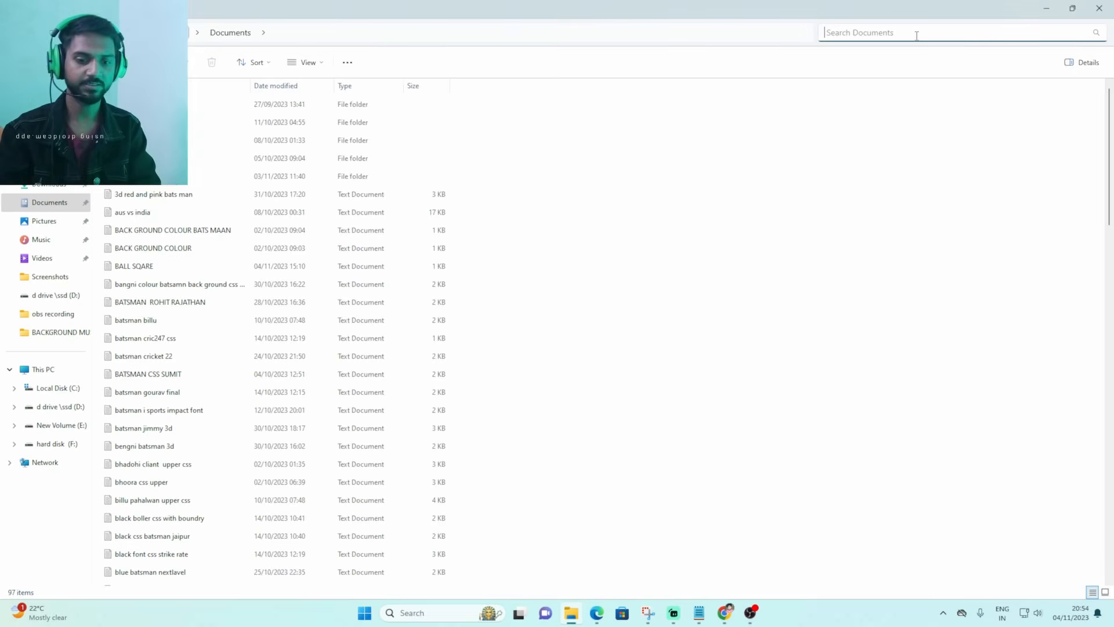
- Search Documents for STRI, copy all the CSS from the STRIKE RATE GREEN IN RESULT file, and return to Streamlabs Desktop
type("D")
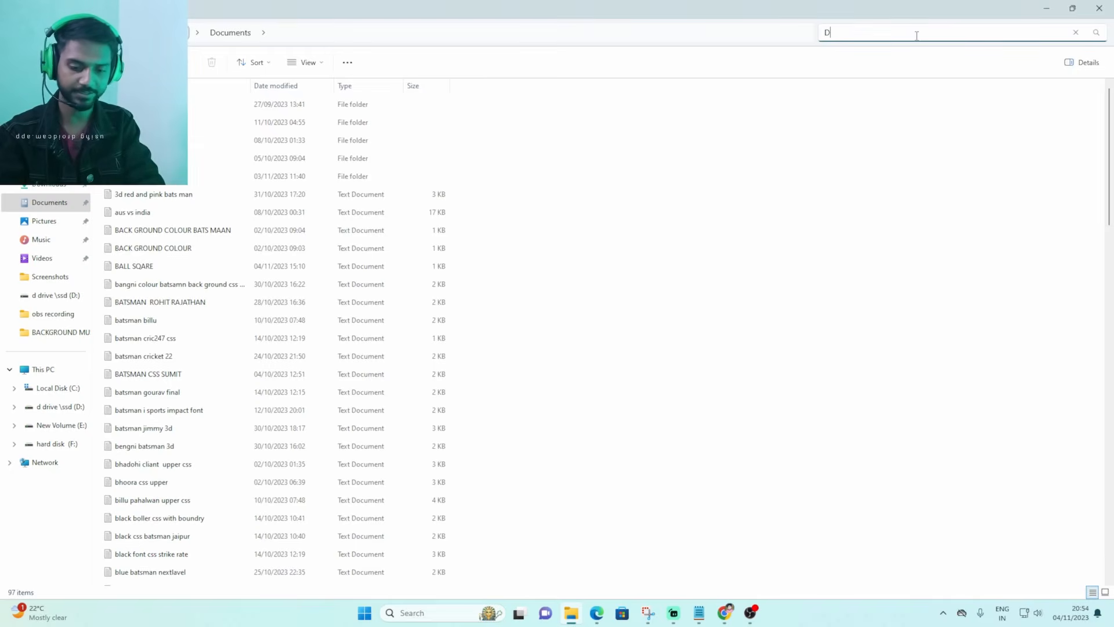
key("BackSpace")
type("SRIKE")
key("BackSpace")
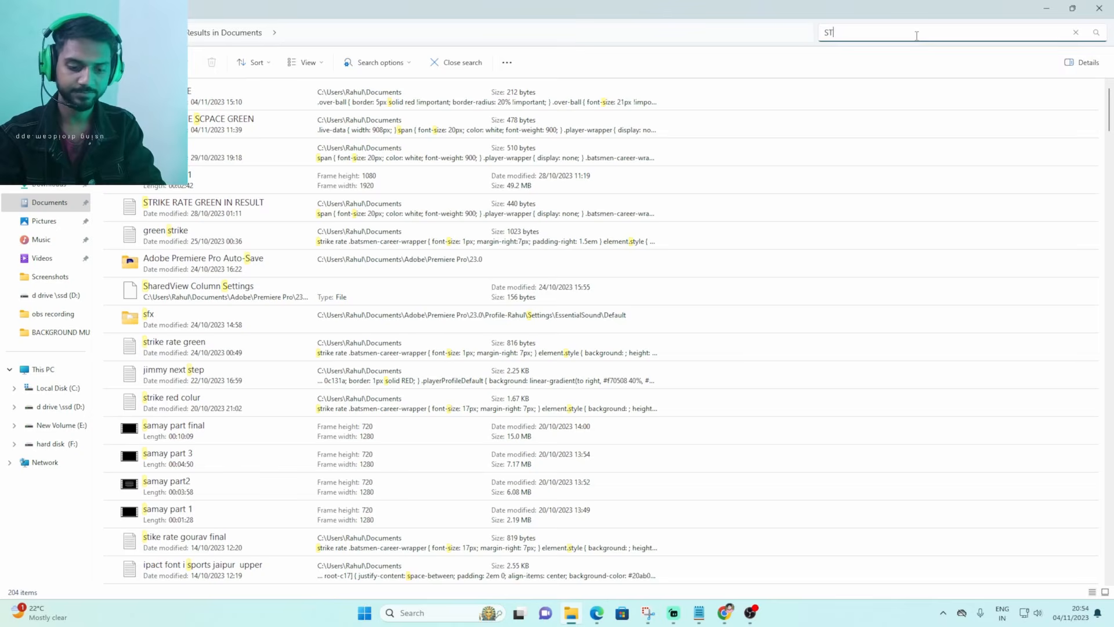
type("R")
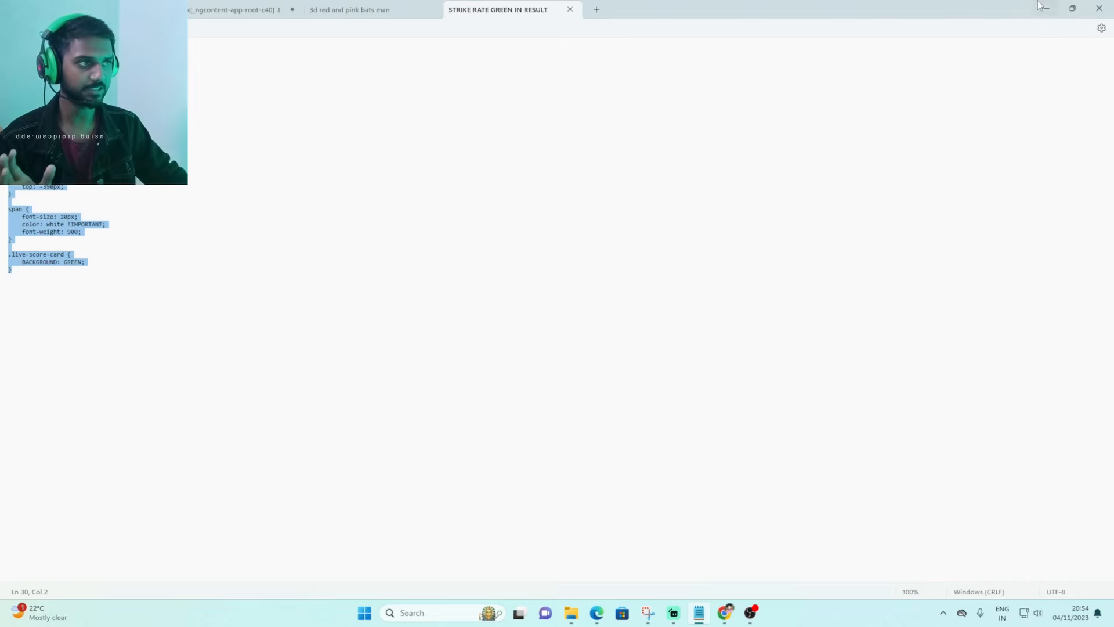
left_click(1049, 8)
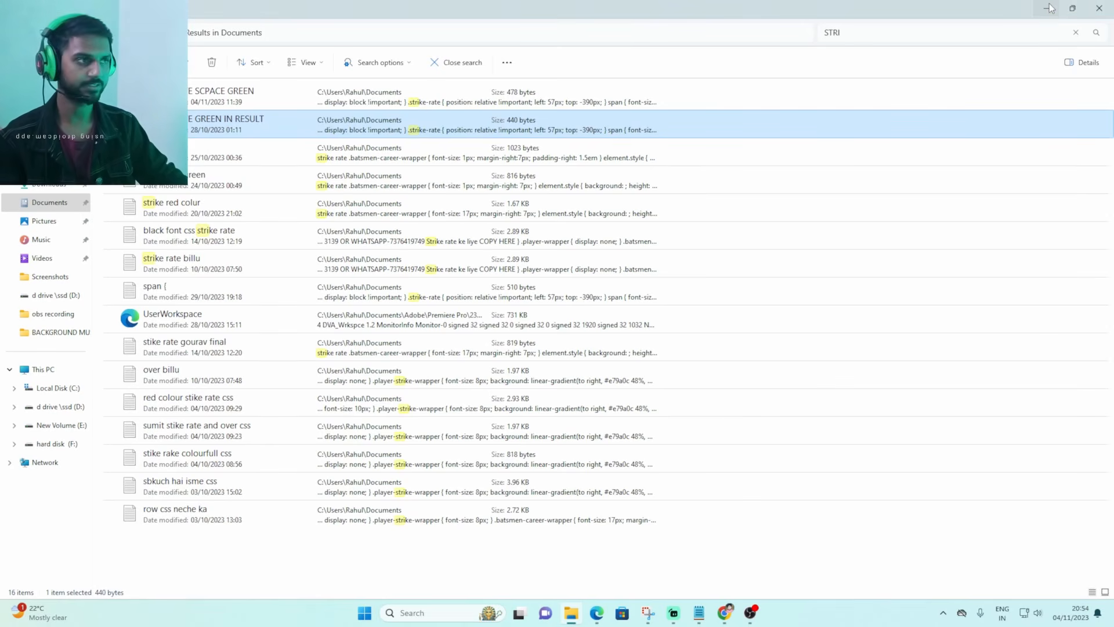
left_click(1049, 4)
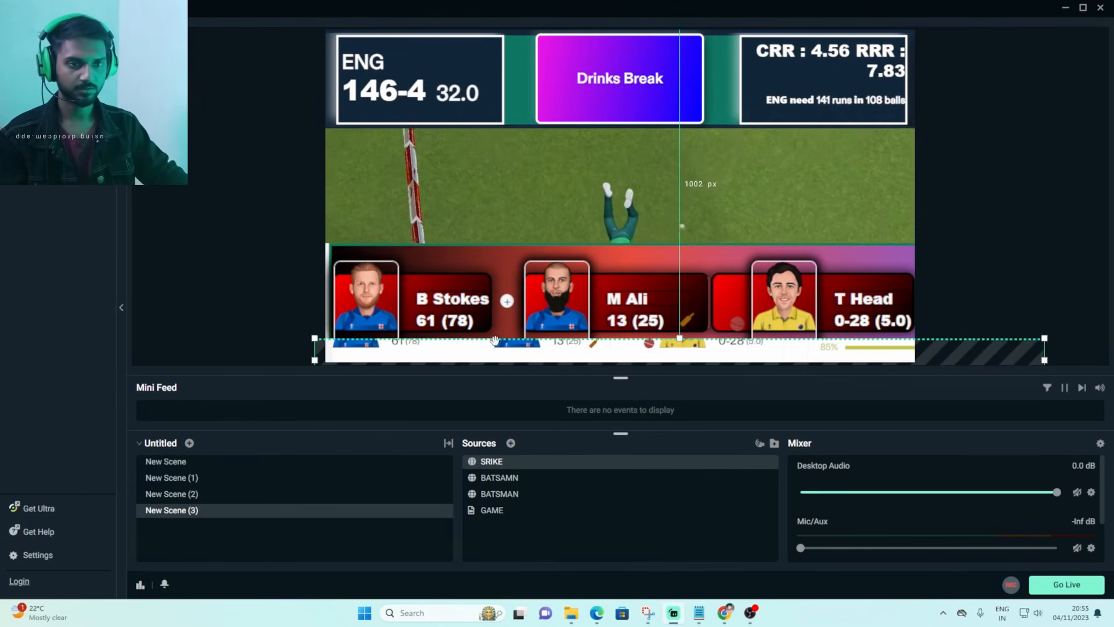
- Replace the SRIKE source's custom CSS with the copied green strike-rate code and close its settings
double_click(546, 468)
left_click(554, 400)
key("ctrl+a")
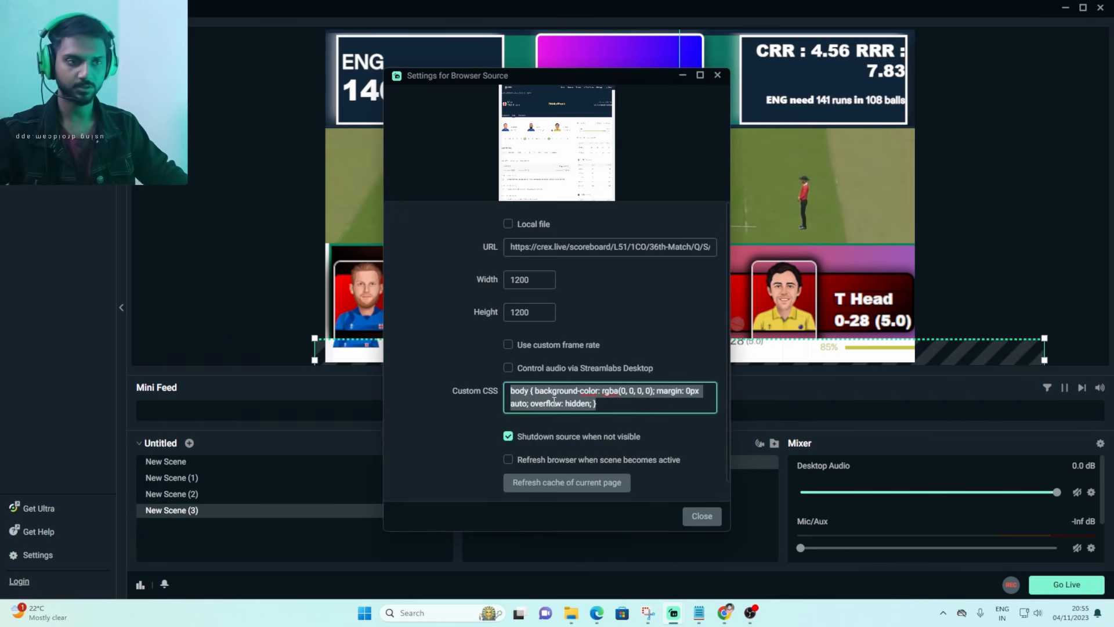
key("BackSpace")
type(".live-score-card {   BACKGROUND: GREEN; }")
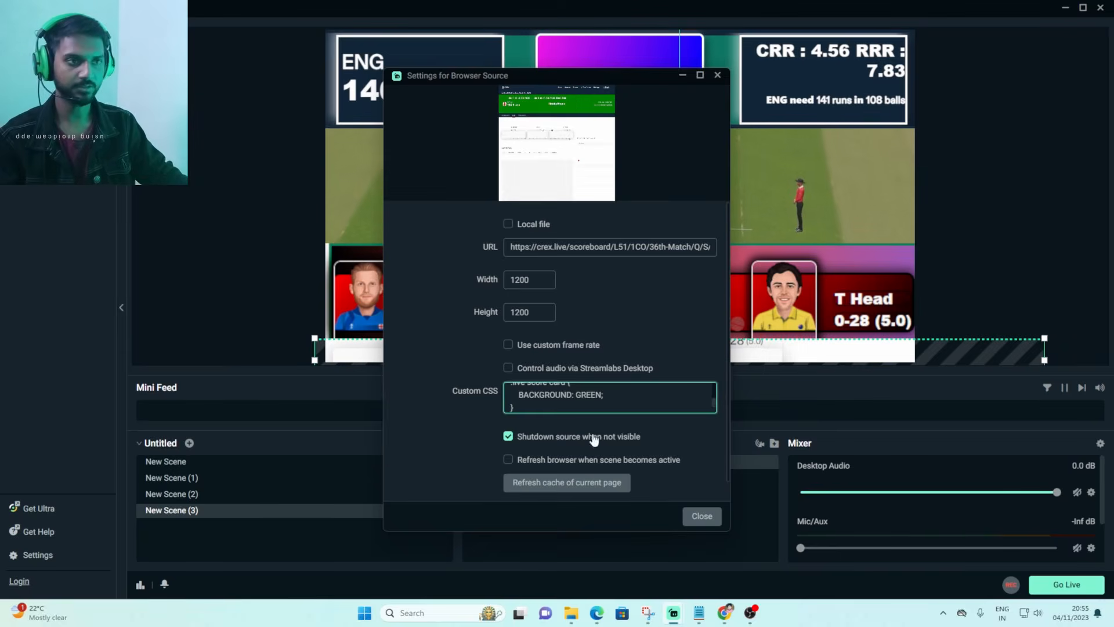
left_click(701, 517)
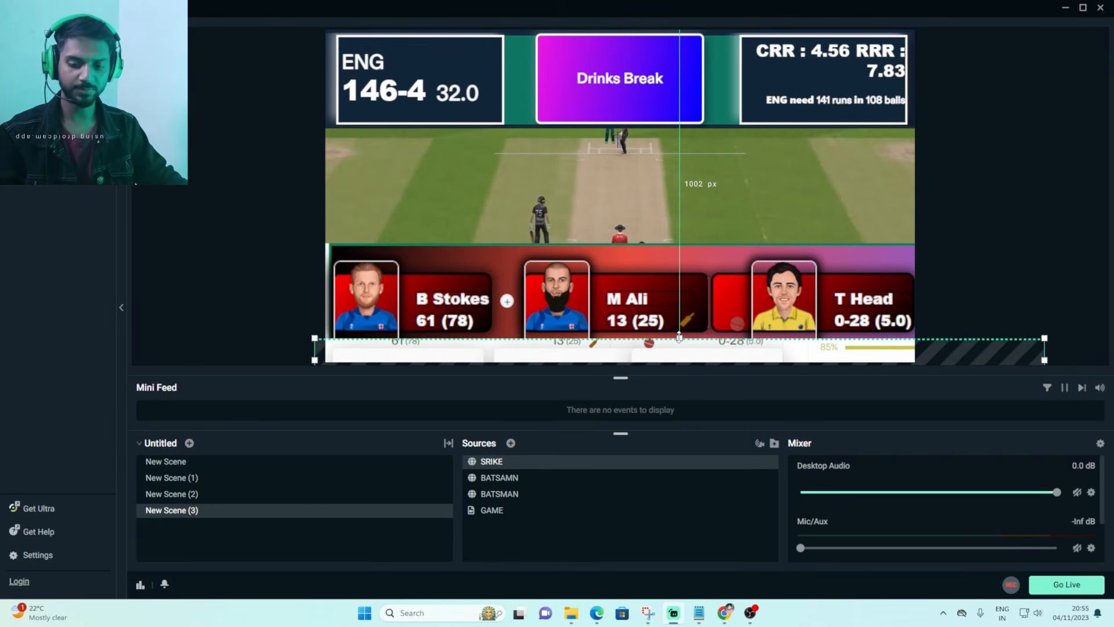
- Re-crop the SRIKE source to its green strike-rate row, place it below the player cards and enlarge it to fill the canvas width
left_click_drag(679, 337, 655, 3)
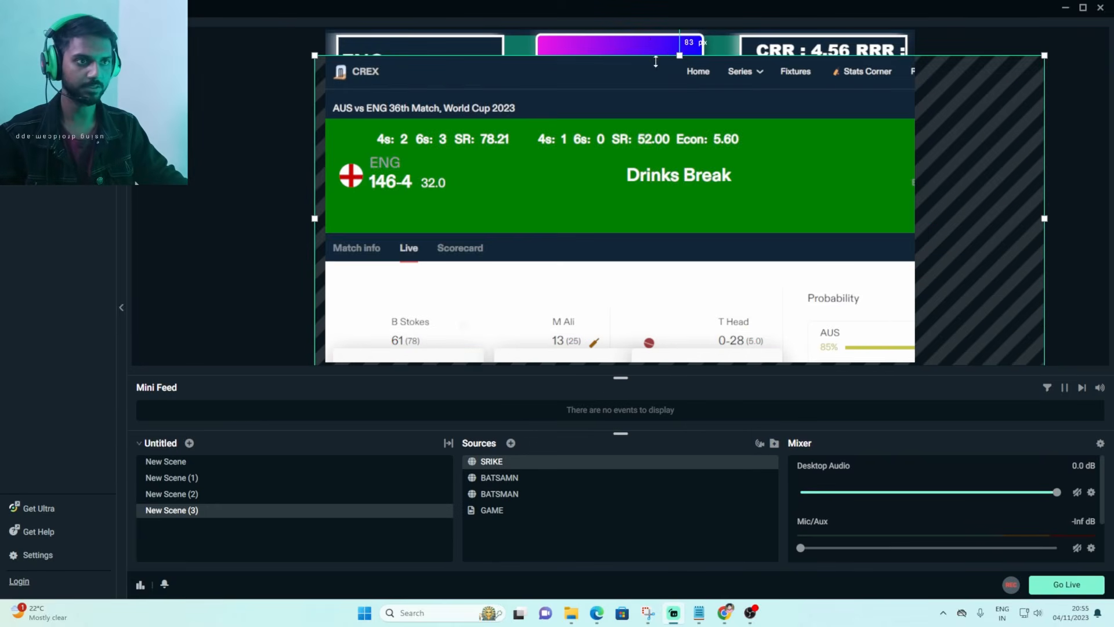
left_click_drag(674, 225, 666, 162)
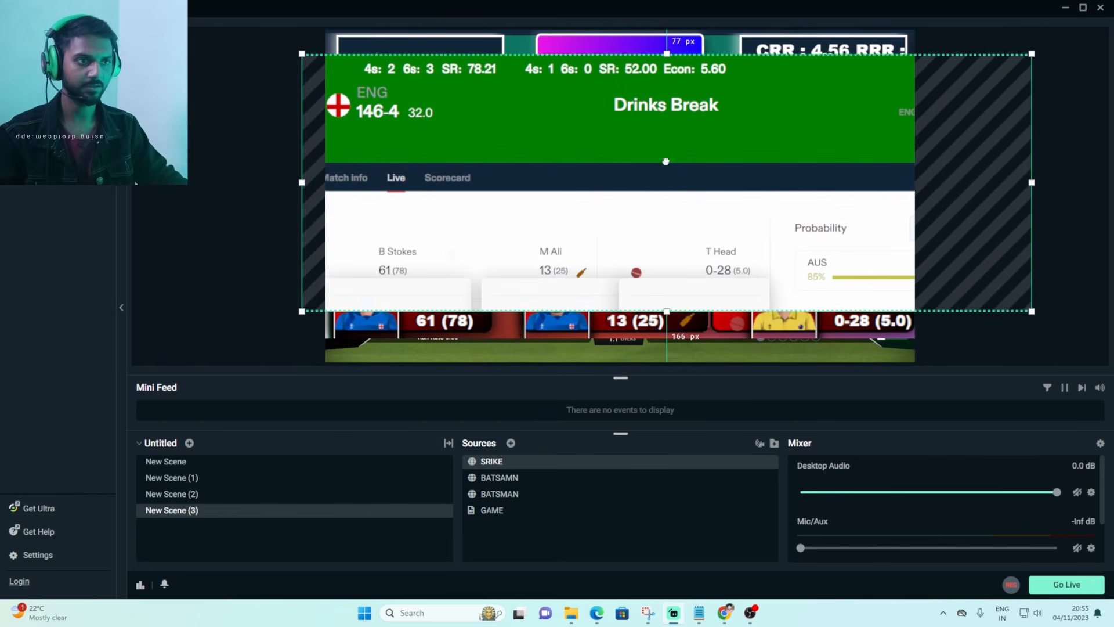
left_click_drag(667, 309, 715, 331)
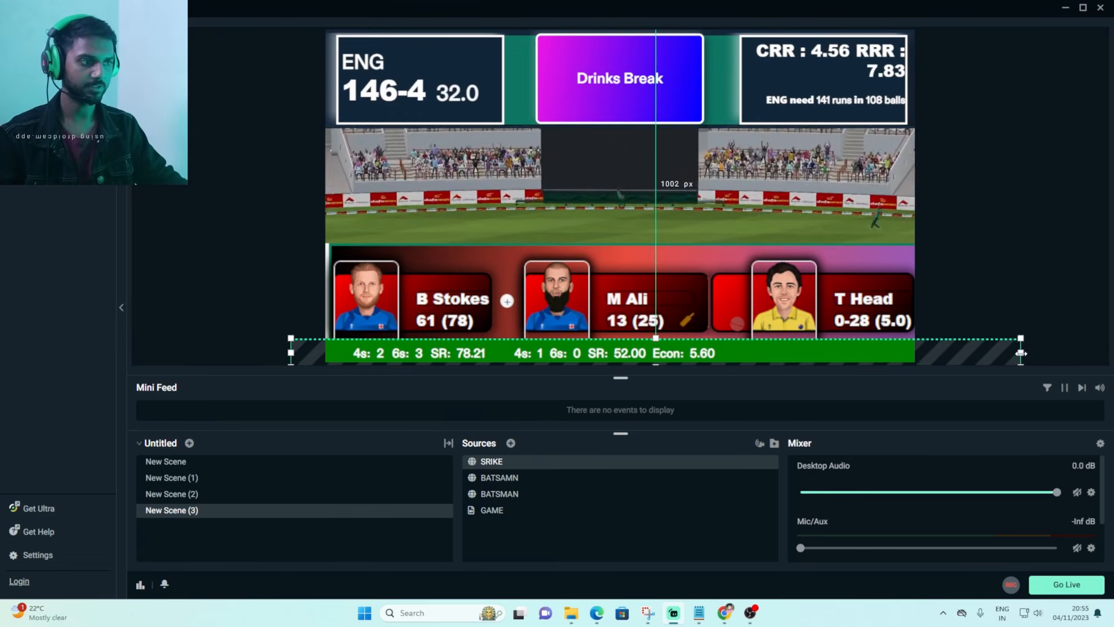
left_click_drag(1023, 353, 1078, 349)
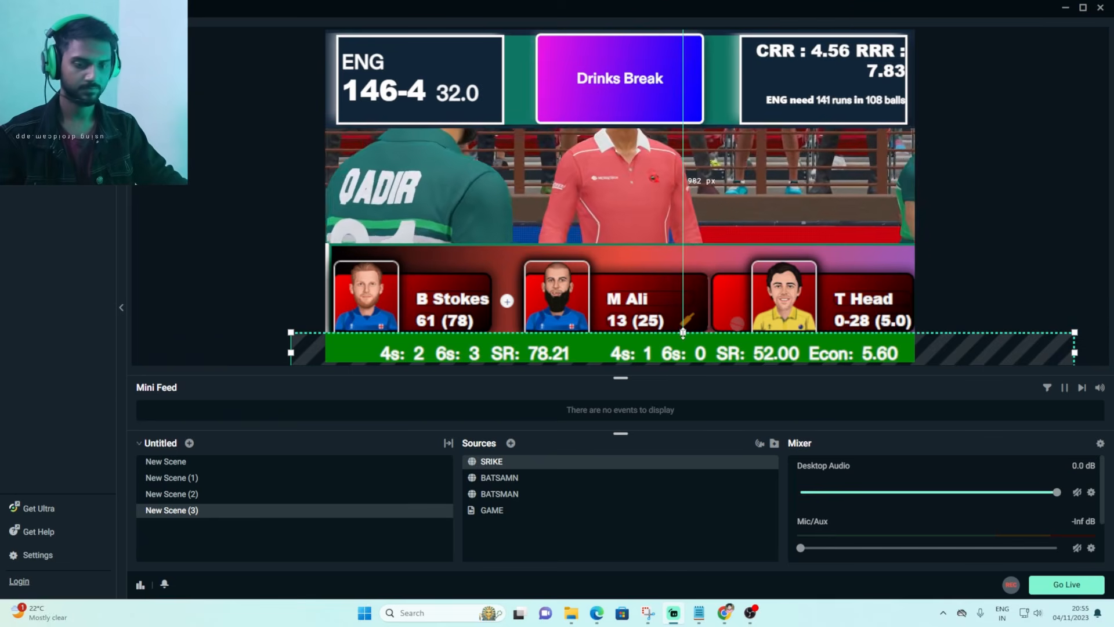
left_click_drag(685, 334, 683, 342)
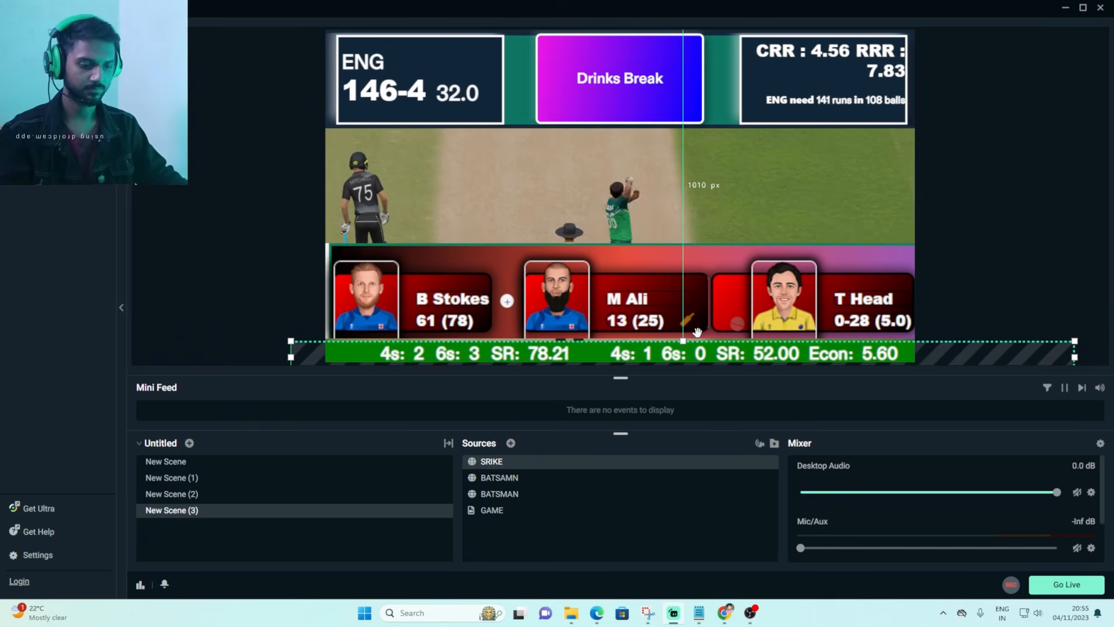
- Nudge the SRIKE strip left and up to sit centred directly against the player cards, and deselect it
key("Left")
key("Left")
key("Left")
key("Left")
key("Left")
key("Left")
key("Left")
key("Left")
key("Left")
key("Left")
key("Left")
key("Left")
key("Left")
key("Left")
key("Left")
key("Left")
key("Left")
key("Left")
key("Left")
key("Left")
key("Left")
key("Left")
key("Left")
key("Left")
key("Left")
key("Left")
key("Left")
key("Left")
key("Left")
key("Left")
key("Left")
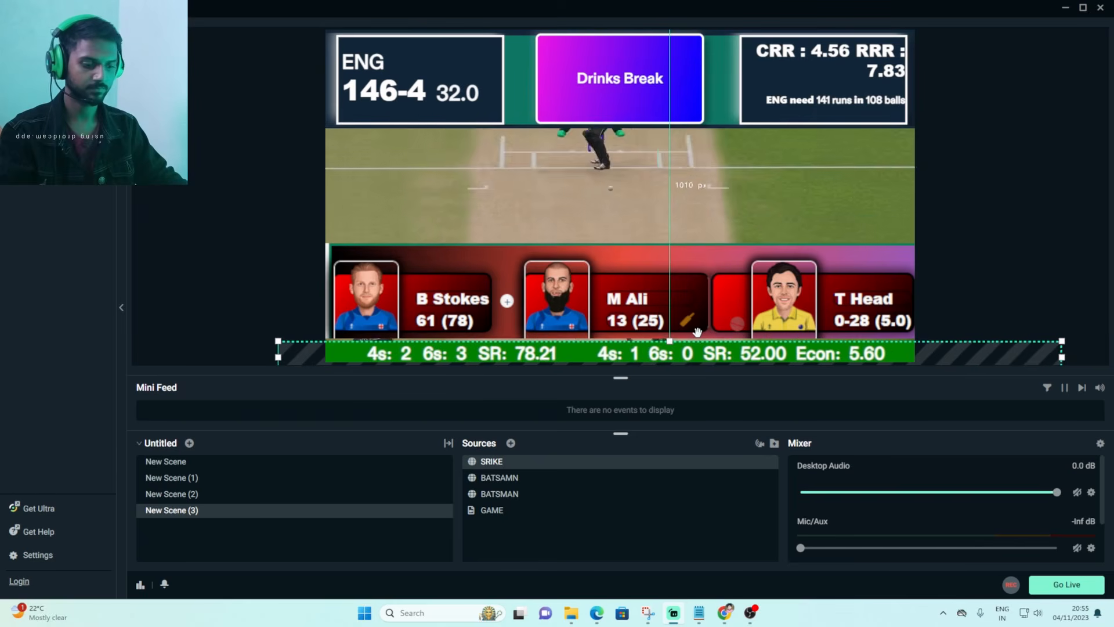
key("Up")
key("Up")
key("Up")
key("Up")
key("Up")
key("Up")
key("Up")
key("Up")
key("Up")
key("Up")
key("Up")
key("Up")
key("Up")
left_click(988, 175)
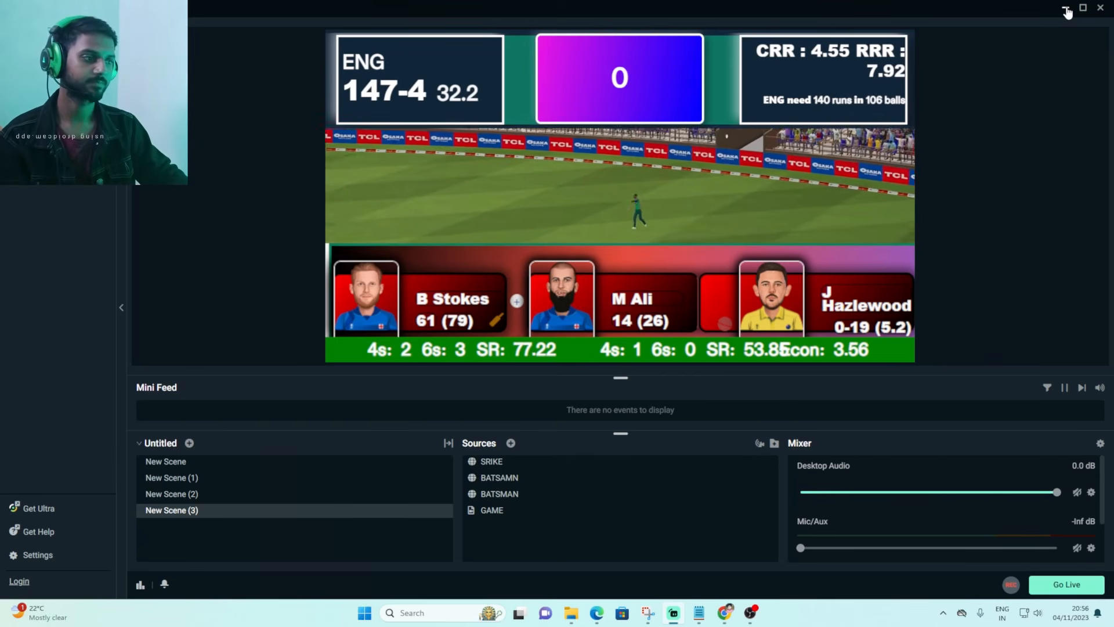
left_click(1064, 10)
left_click(772, 580)
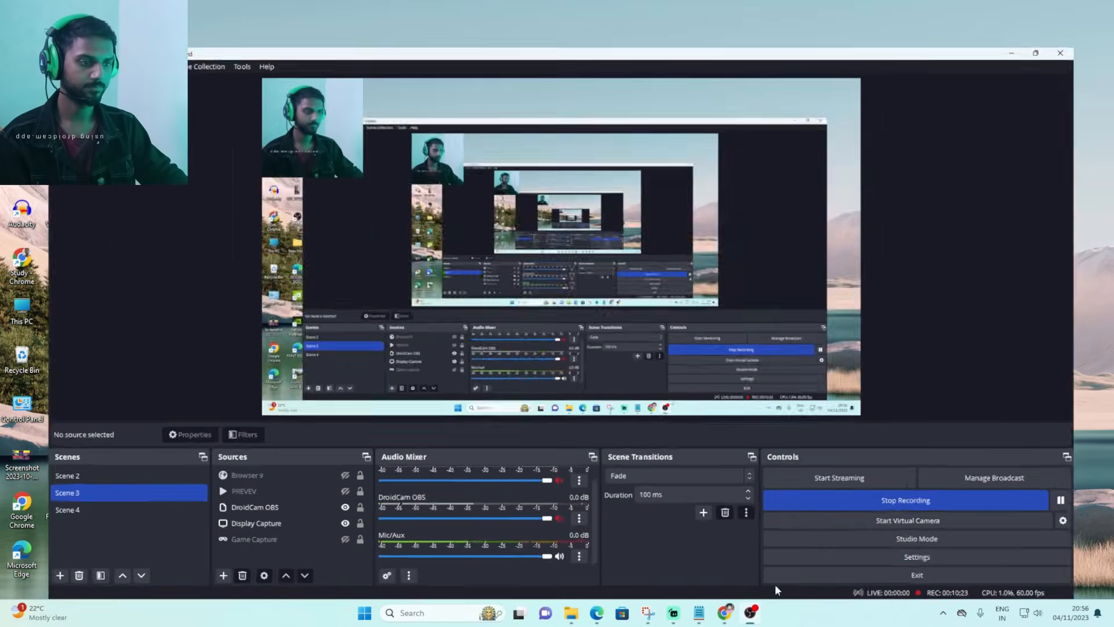